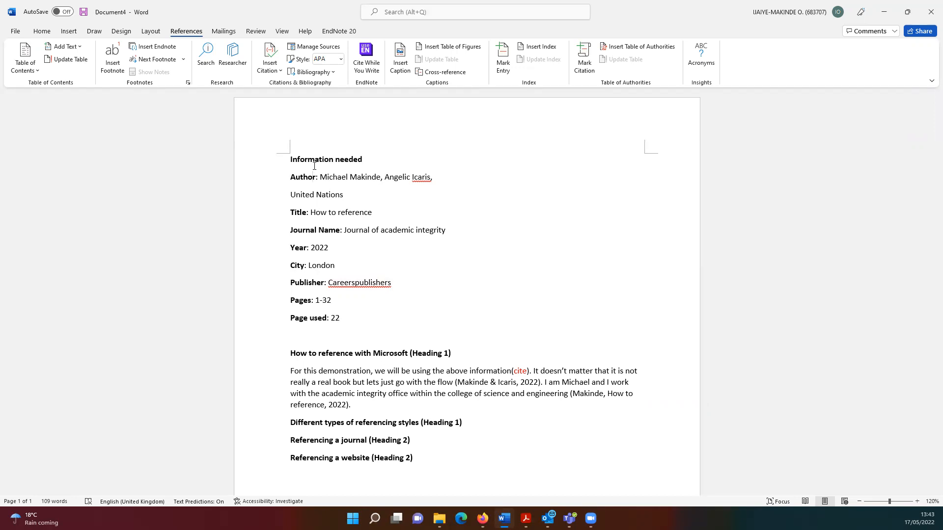
# Show the available citation styles on the References tab, with APA still current
pyautogui.click(340, 59)
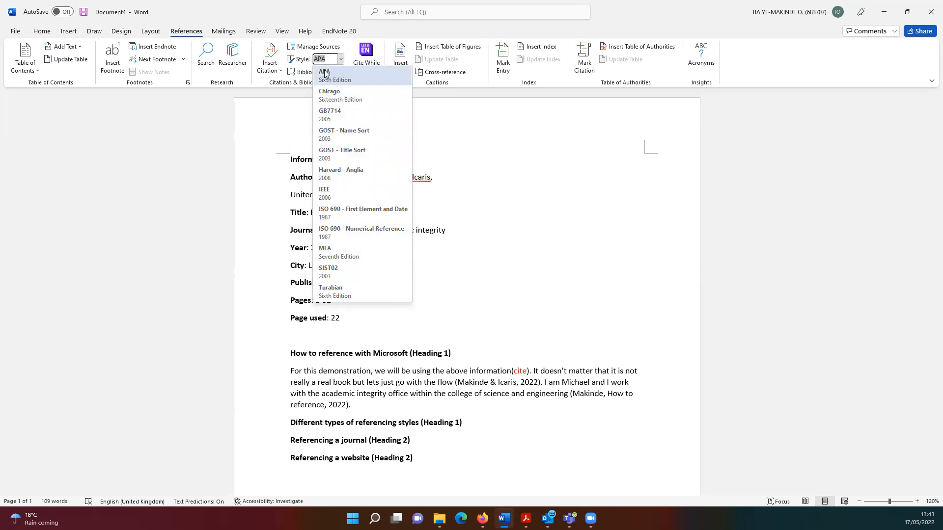
# Close the citation style list, leaving APA as the document's style
pyautogui.click(427, 114)
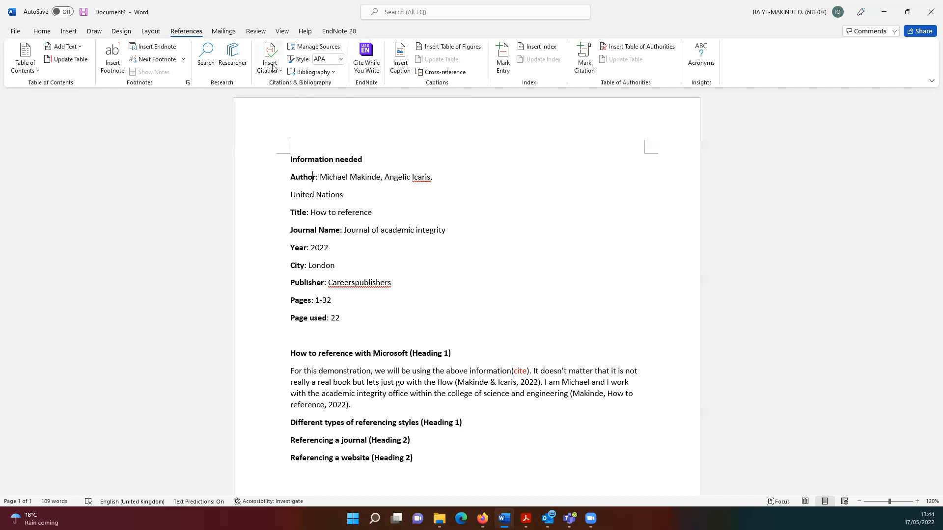
# Copy the Birmingham City Council 'Castle vale fact sheet' (2016) source from the Master List into the document
pyautogui.click(298, 50)
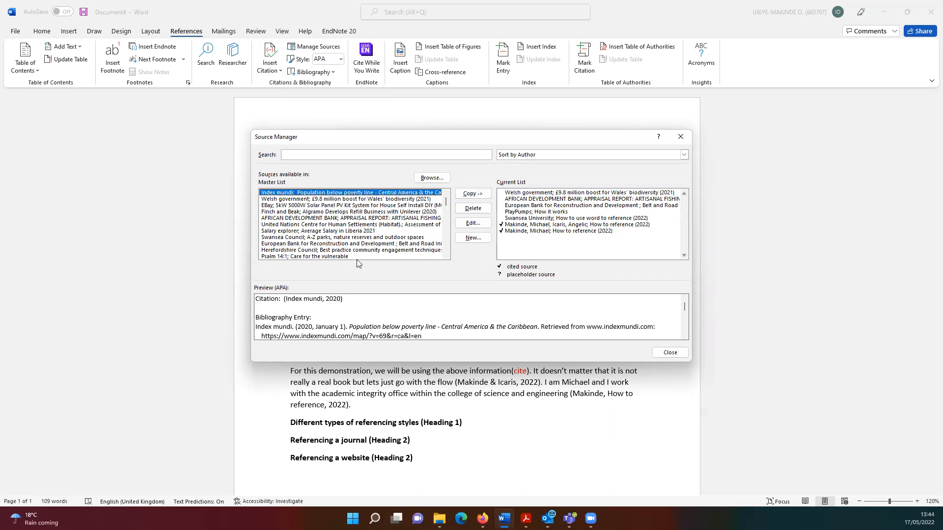
pyautogui.moveTo(445, 199); pyautogui.dragTo(397, 205)
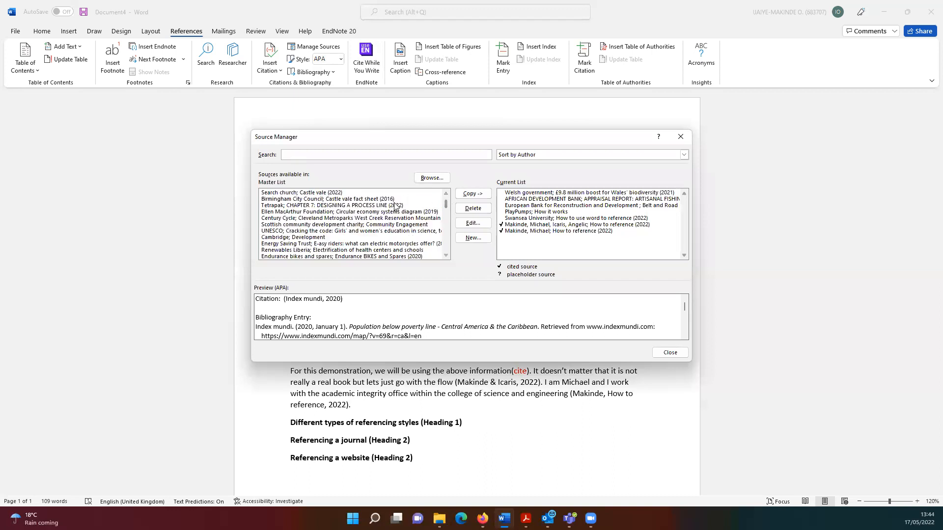
pyautogui.click(325, 199)
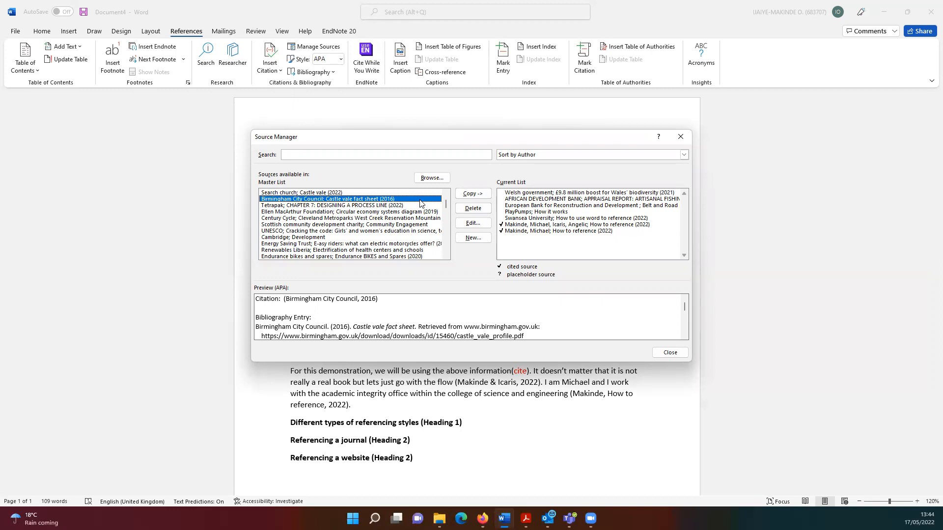
pyautogui.click(480, 195)
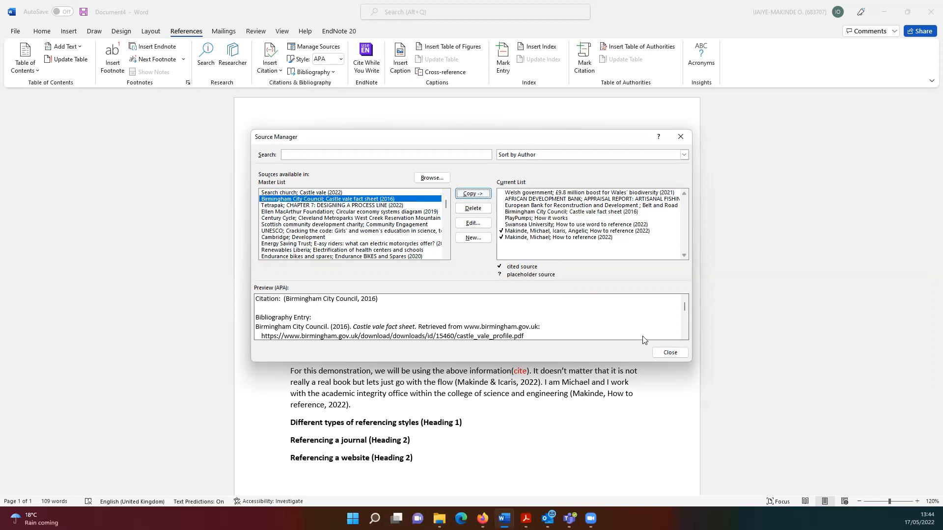
pyautogui.click(668, 352)
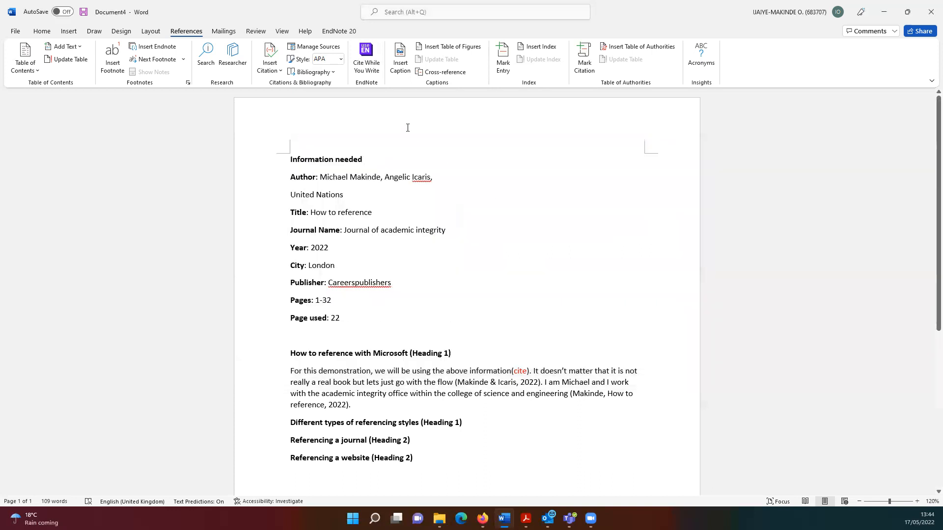
# Cite the African Development Bank (2000) source at the paragraph end, after '2022).'
pyautogui.click(272, 73)
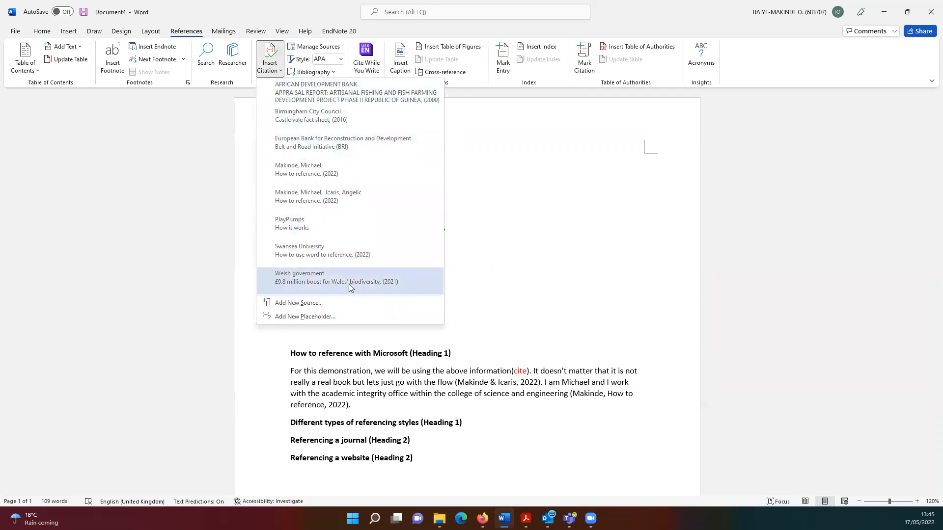
pyautogui.click(472, 388)
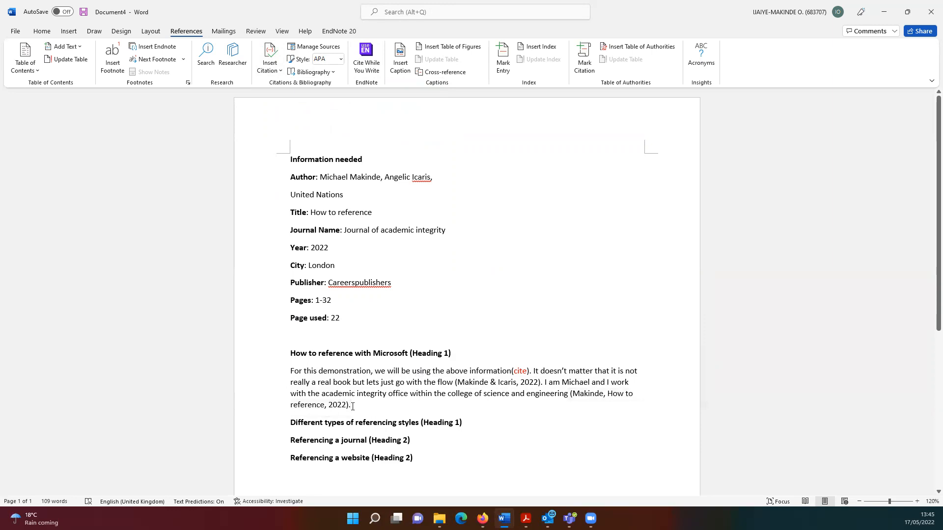
pyautogui.click(352, 407)
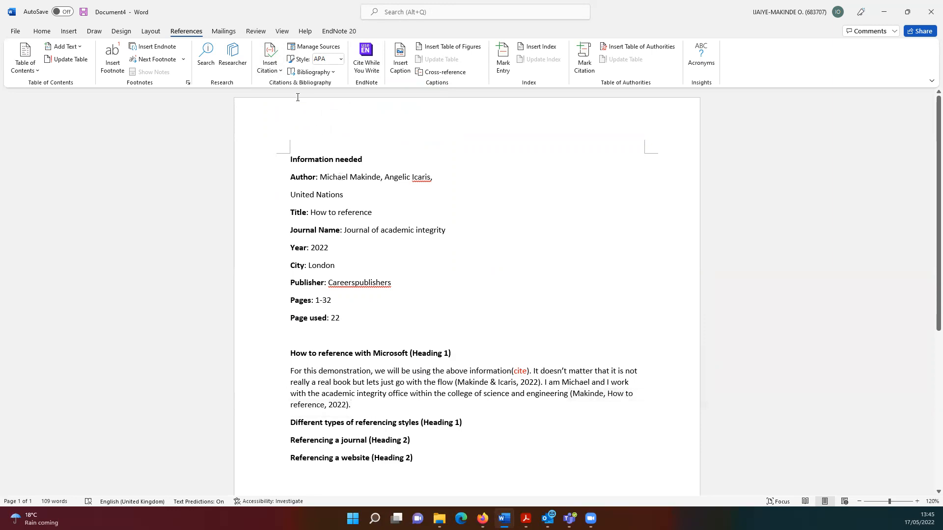
pyautogui.click(273, 71)
pyautogui.click(311, 103)
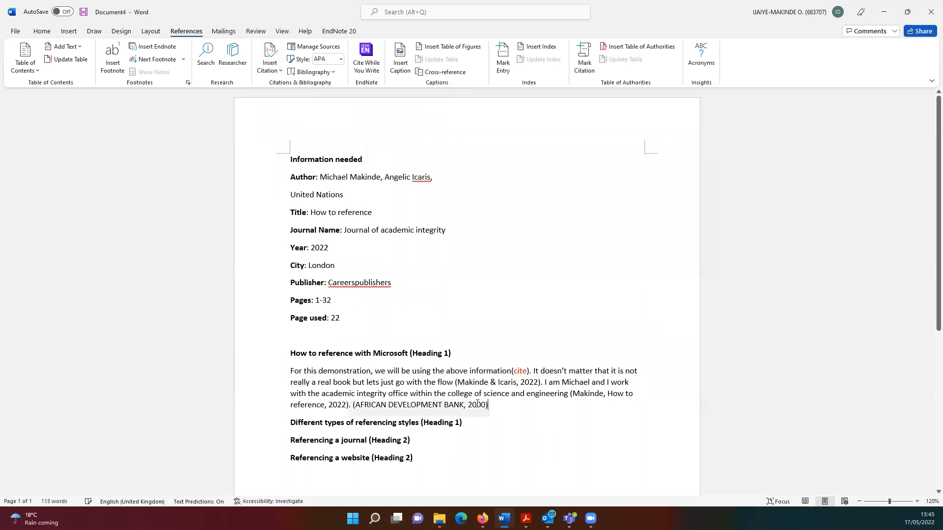
pyautogui.click(448, 402)
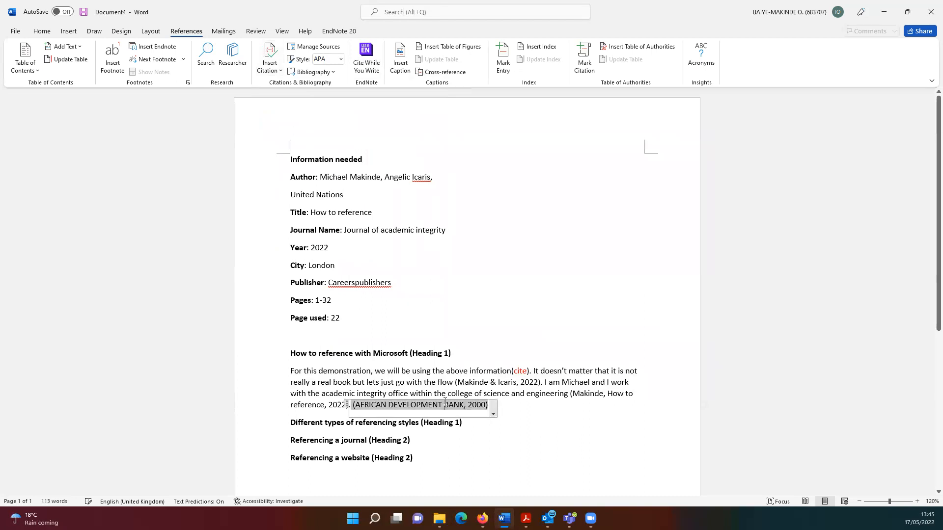
# Edit the African Development Bank citation to include page 22
pyautogui.click(493, 416)
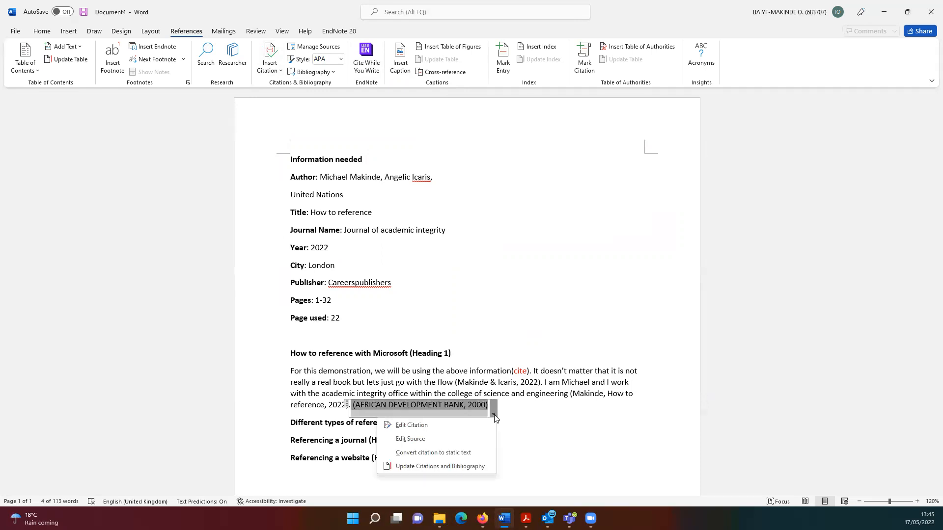
pyautogui.click(505, 417)
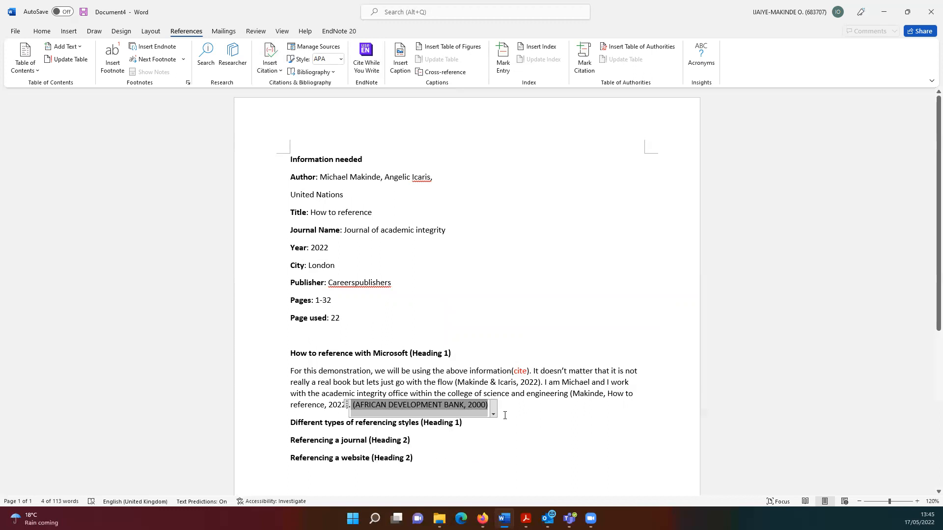
pyautogui.click(506, 415)
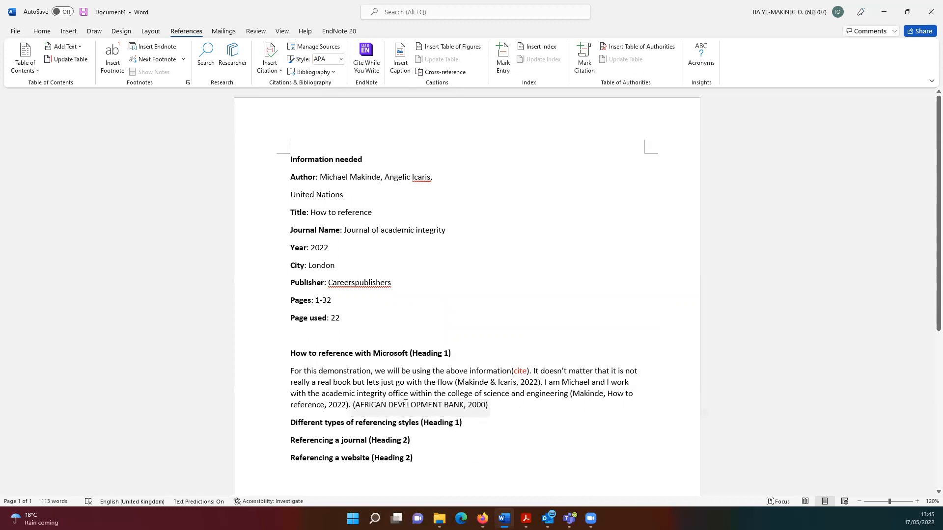
pyautogui.click(472, 406)
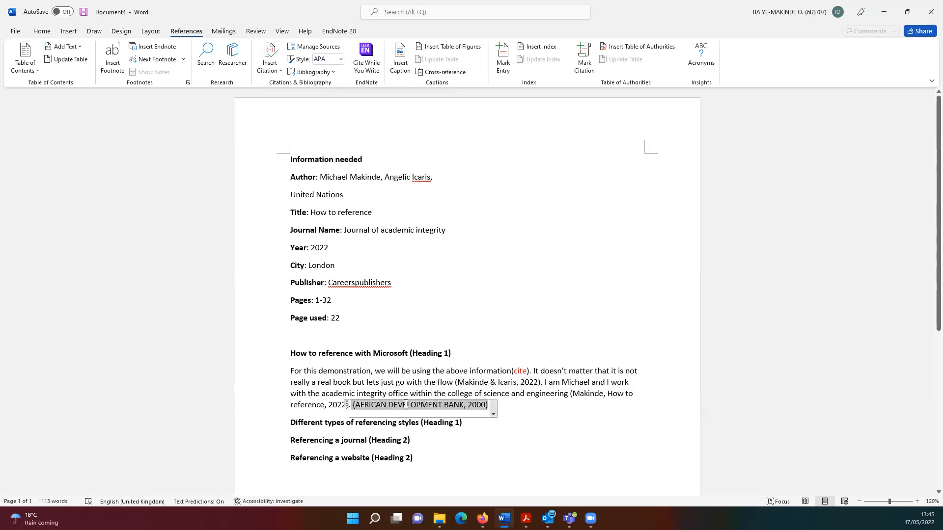
pyautogui.click(494, 418)
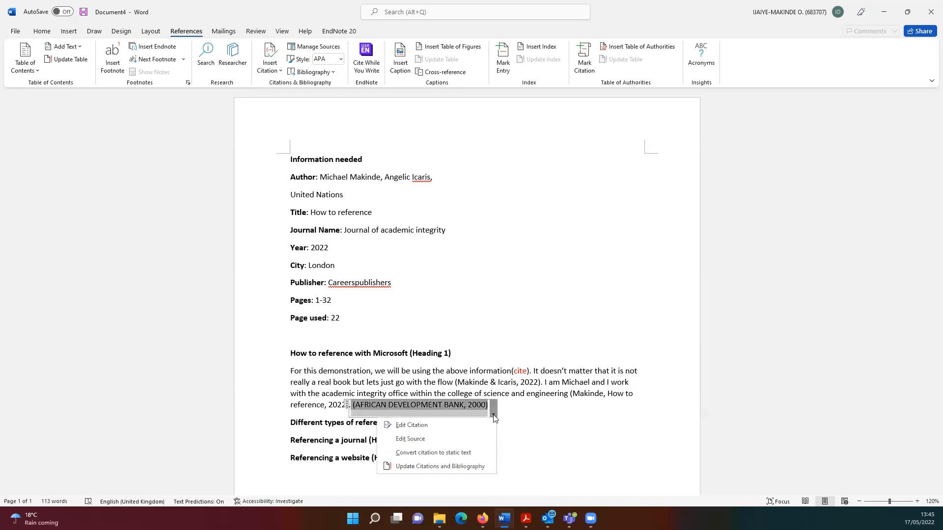
pyautogui.click(410, 426)
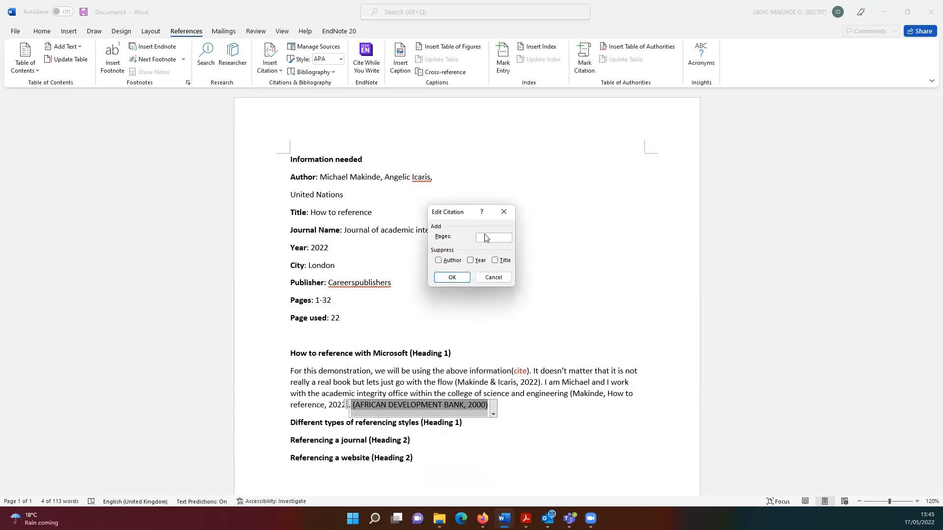
pyautogui.write('22')
pyautogui.click(450, 277)
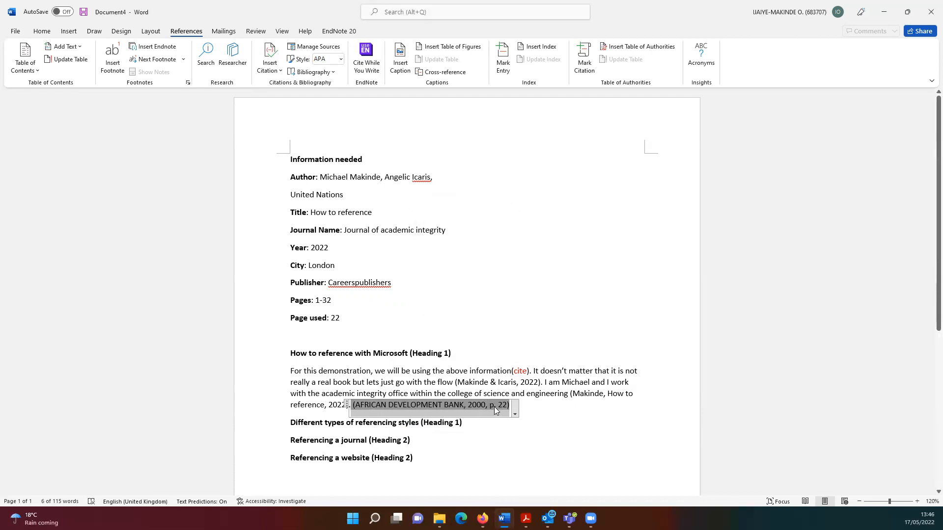
pyautogui.click(396, 372)
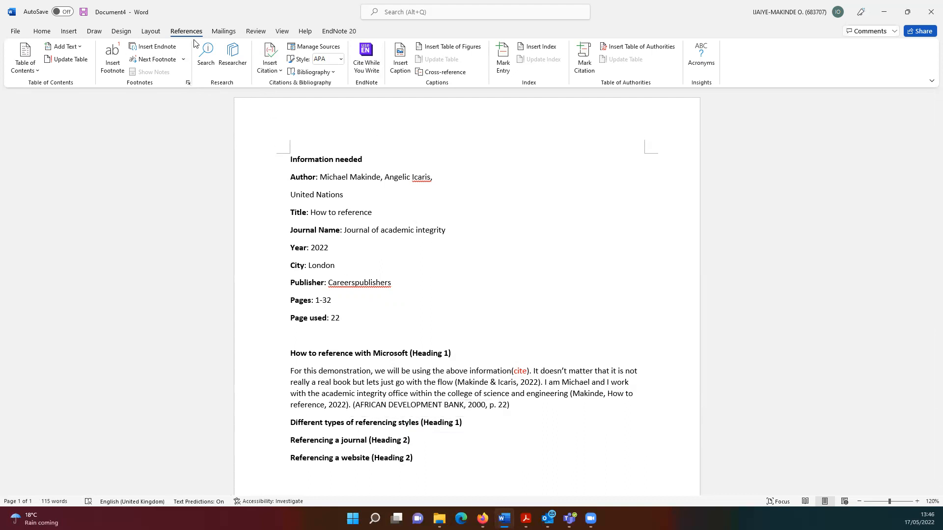
pyautogui.click(44, 34)
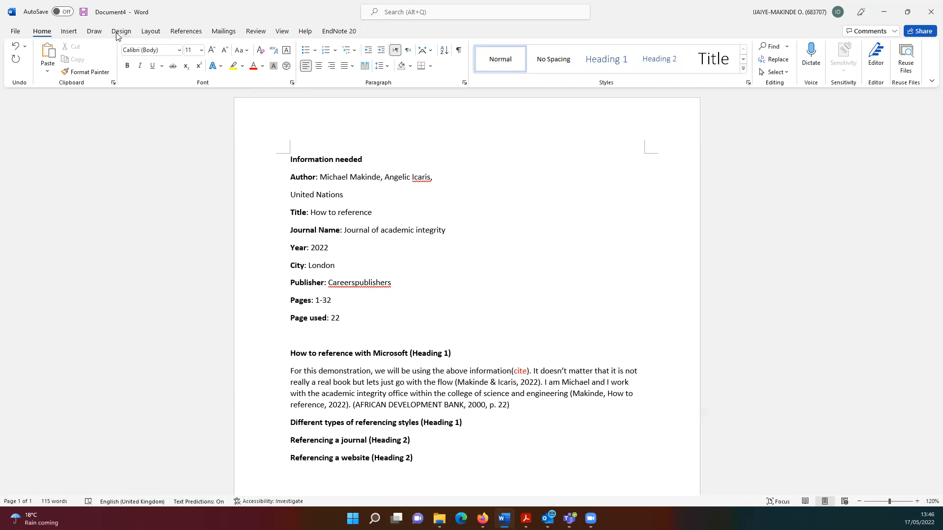
pyautogui.click(196, 36)
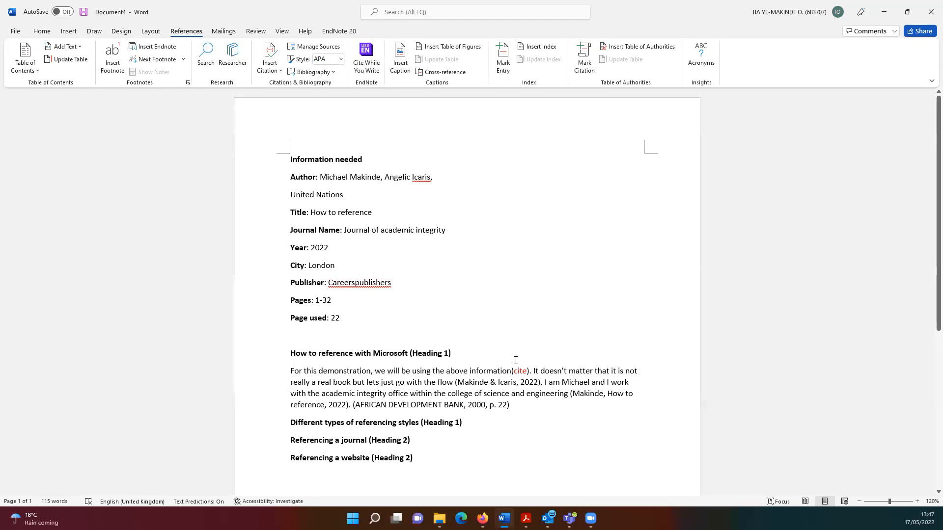
pyautogui.moveTo(527, 372); pyautogui.dragTo(515, 372)
# Delete the red 'cite' placeholder and its empty brackets after 'information'
pyautogui.press('Delete')
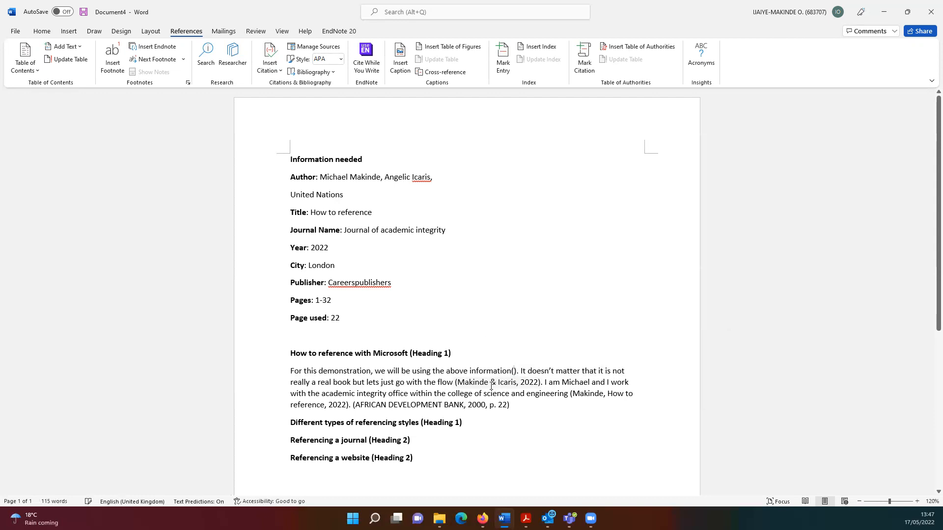
pyautogui.click(516, 370)
pyautogui.press('BackSpace')
pyautogui.press('BackSpace')
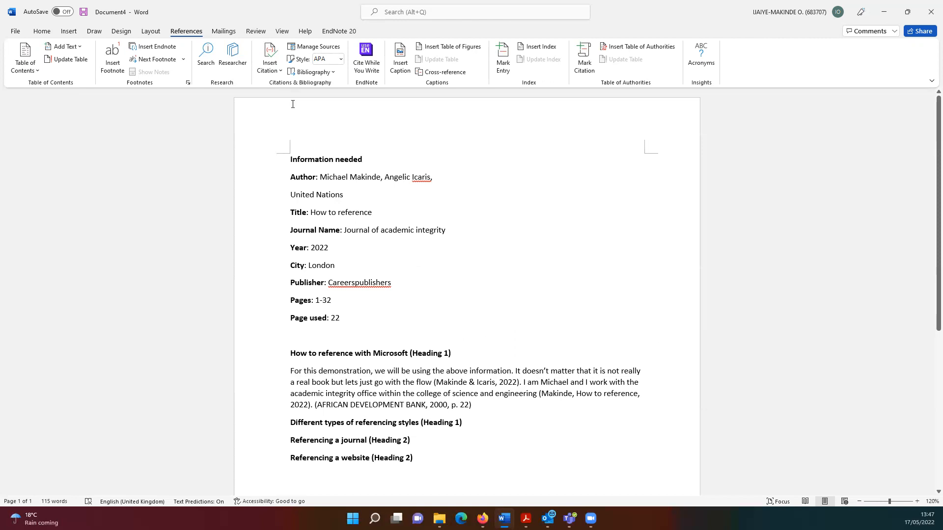
pyautogui.click(269, 73)
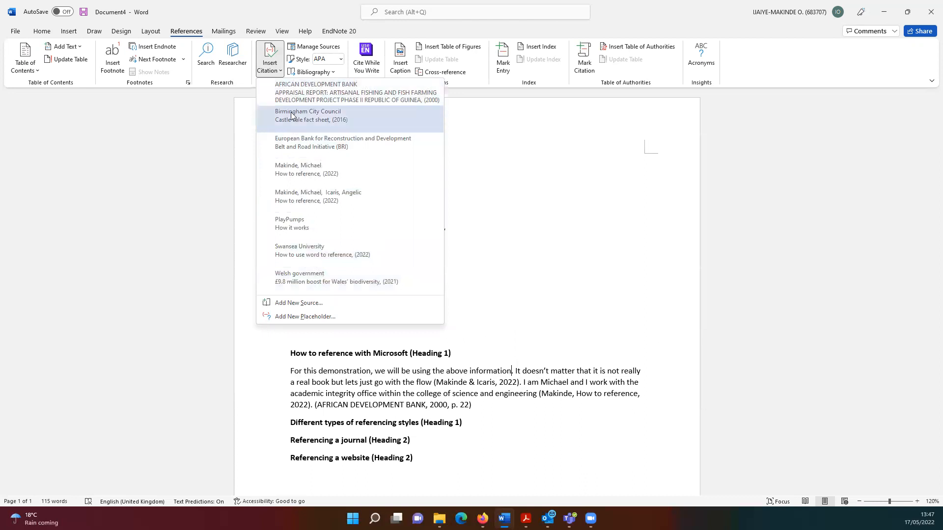
# Start a new source of type Book and bring up its author name editor
pyautogui.click(307, 303)
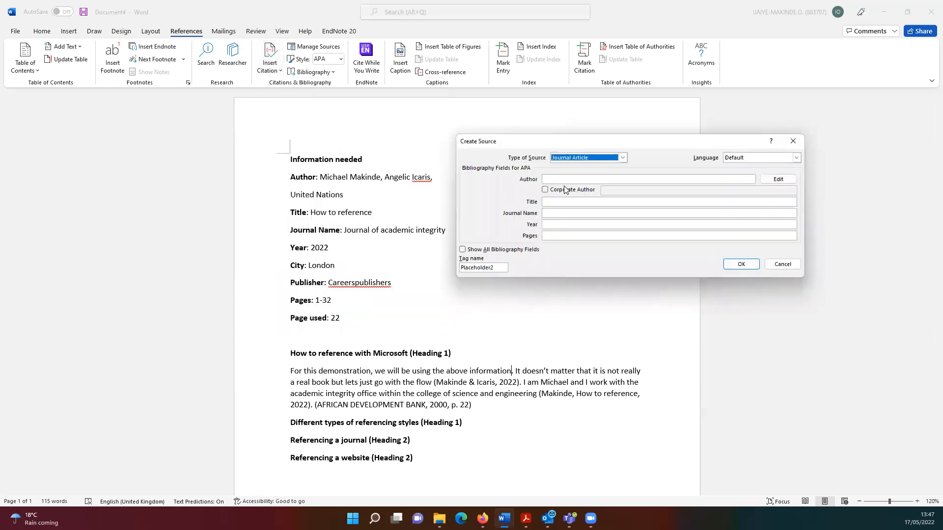
pyautogui.click(622, 159)
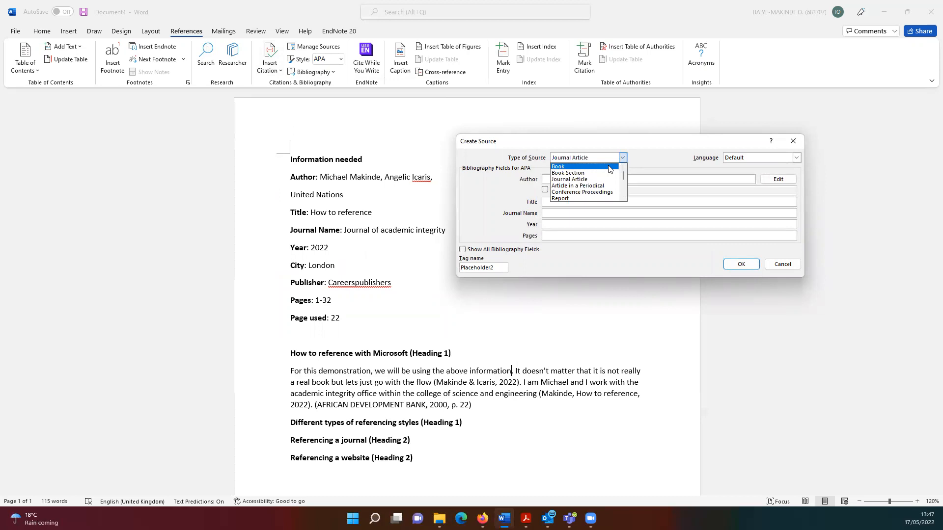
pyautogui.click(609, 169)
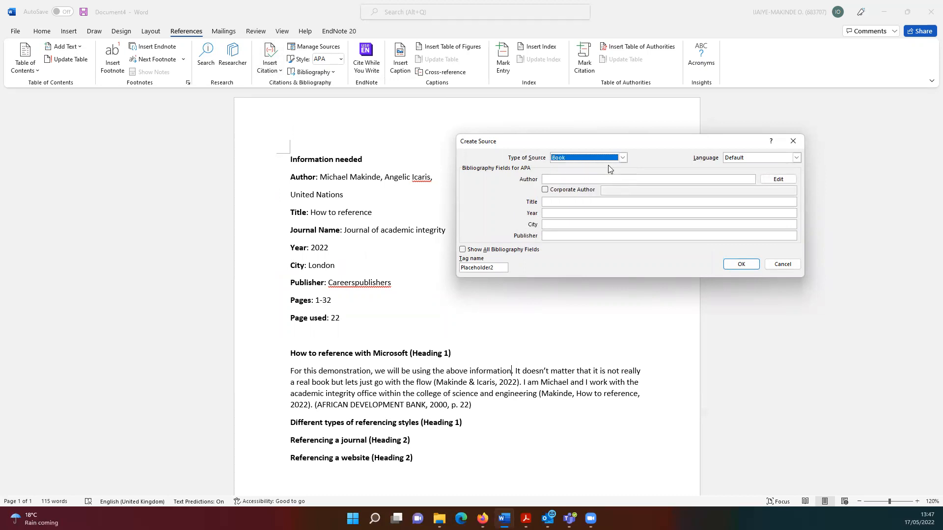
pyautogui.click(578, 180)
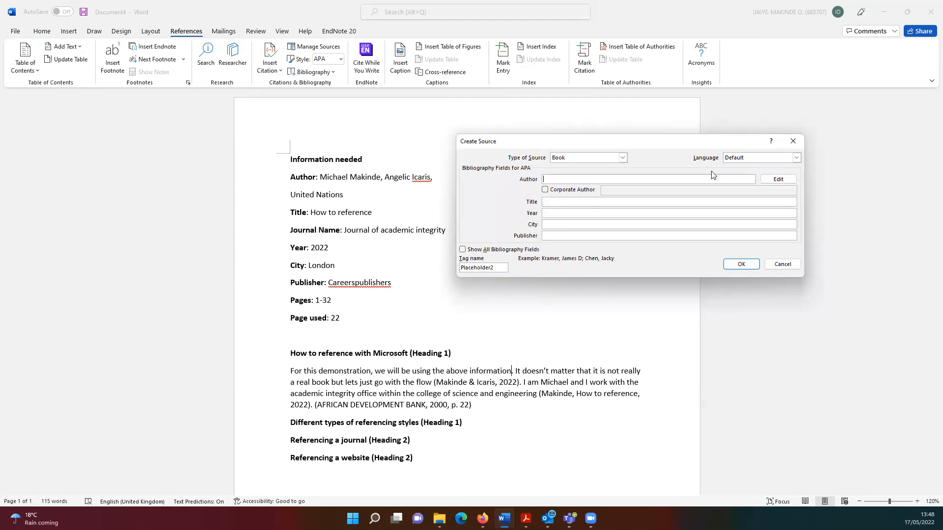
pyautogui.click(776, 180)
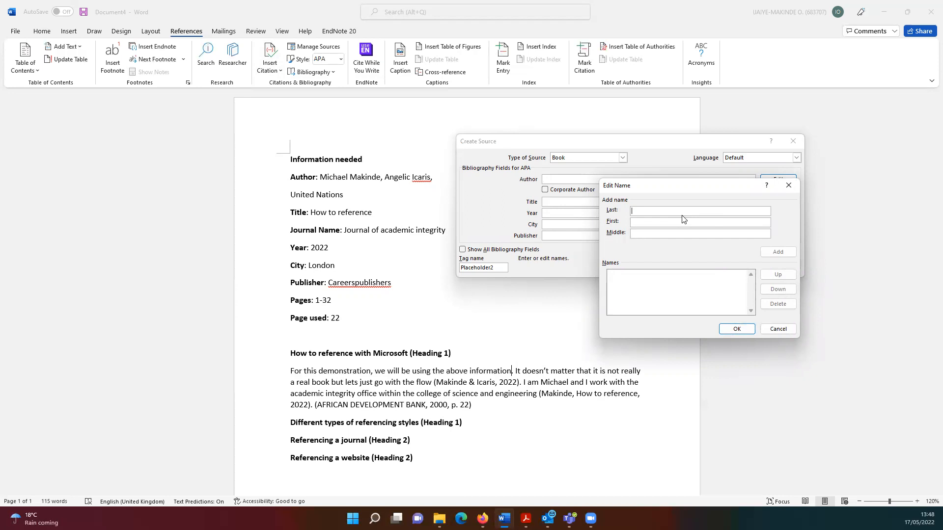
# Add both authors' last and first names to the Book source's name list
pyautogui.press('Tab')
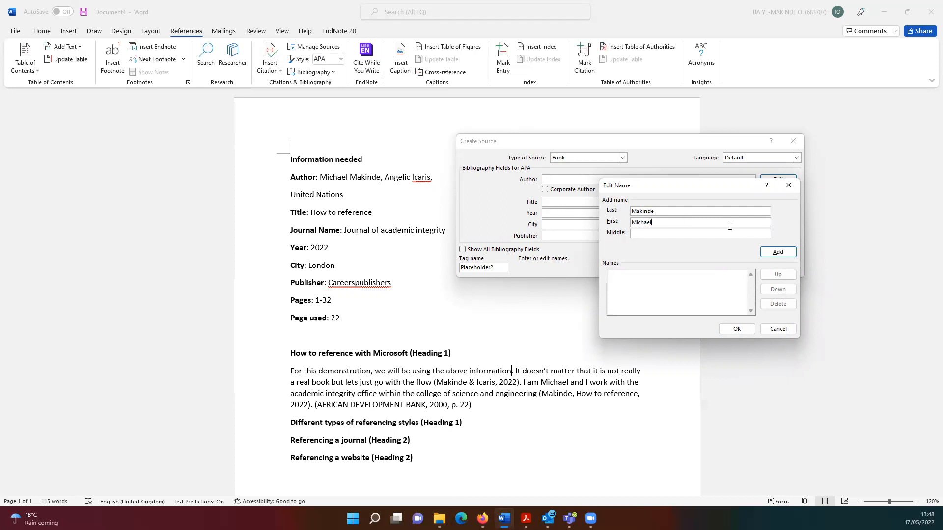
pyautogui.click(773, 253)
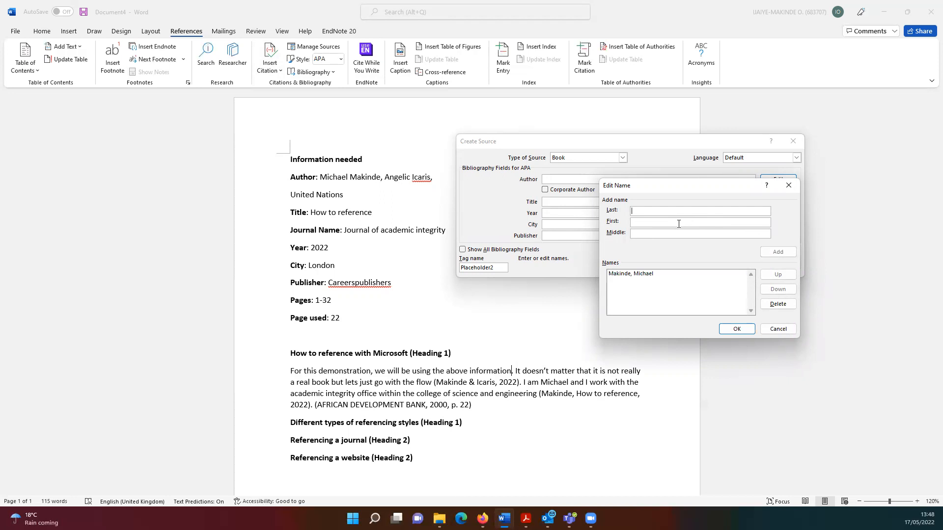
pyautogui.press('Tab')
pyautogui.click(775, 252)
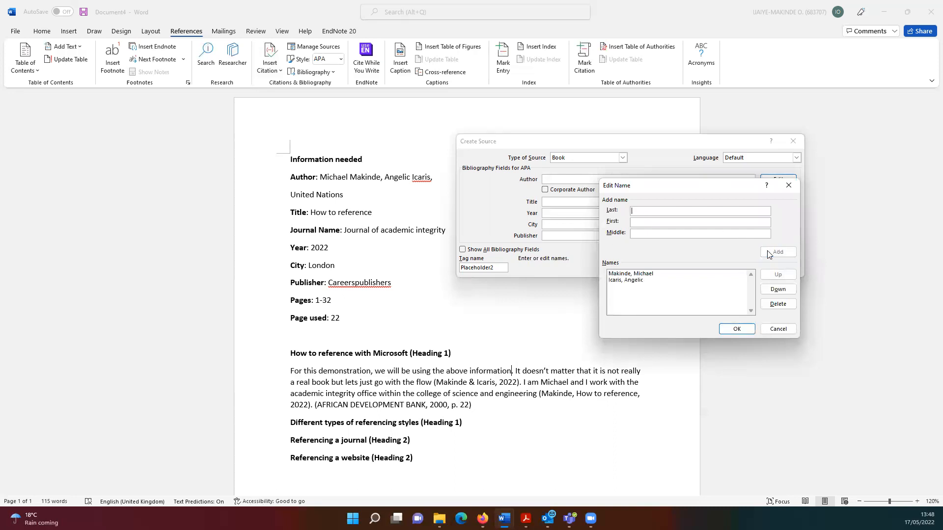
# Test moving the first author down and back up, then confirm the original order
pyautogui.click(647, 273)
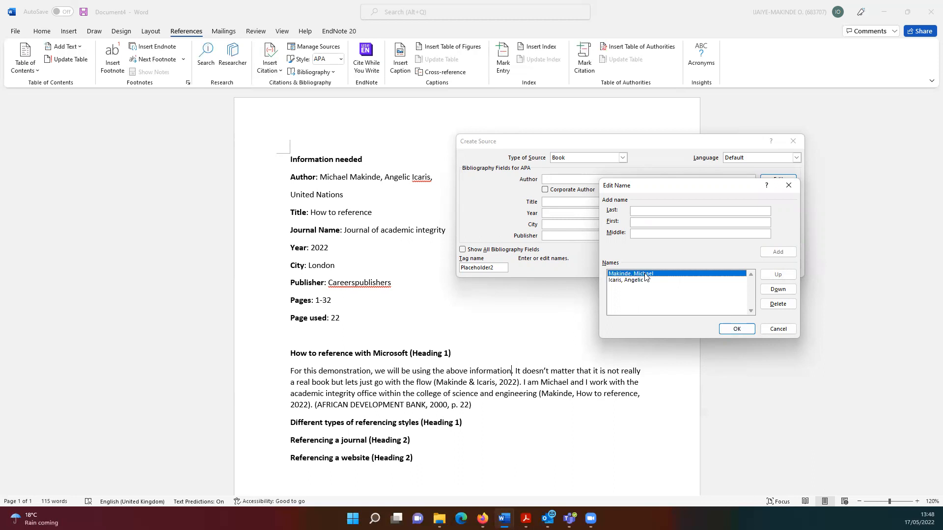
pyautogui.click(778, 288)
pyautogui.click(782, 275)
pyautogui.click(736, 329)
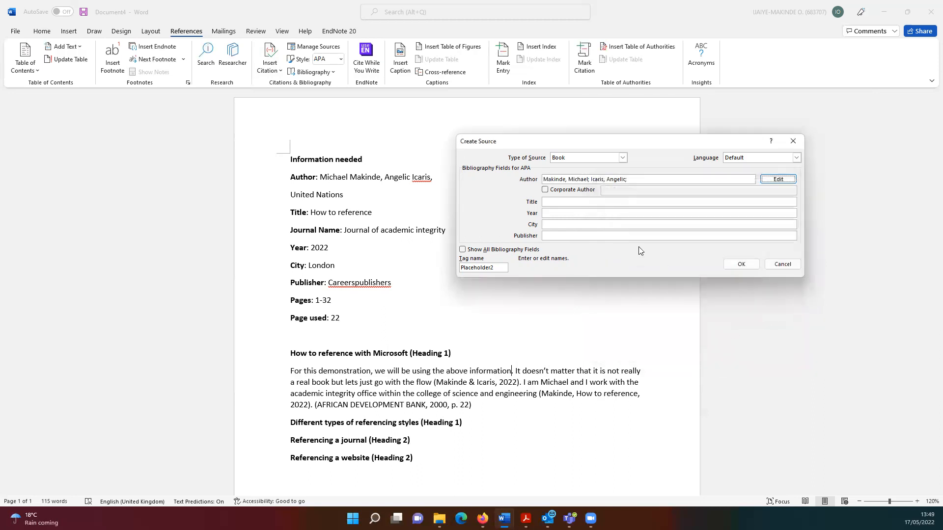
# Give the Book source title 'How to reference', year 2022, city London, publisher careerspublishers
pyautogui.click(566, 202)
pyautogui.write('H')
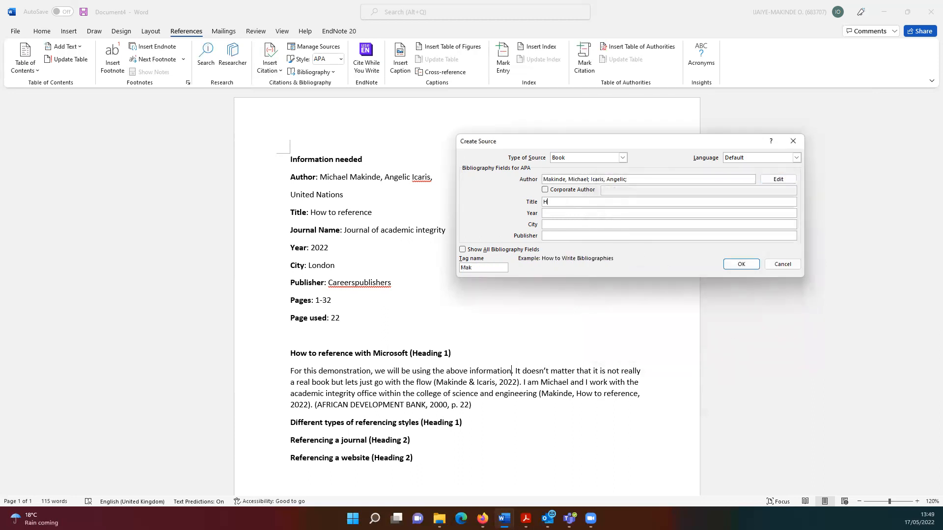
pyautogui.write('ow to reference')
pyautogui.click(576, 214)
pyautogui.write('2022')
pyautogui.click(585, 224)
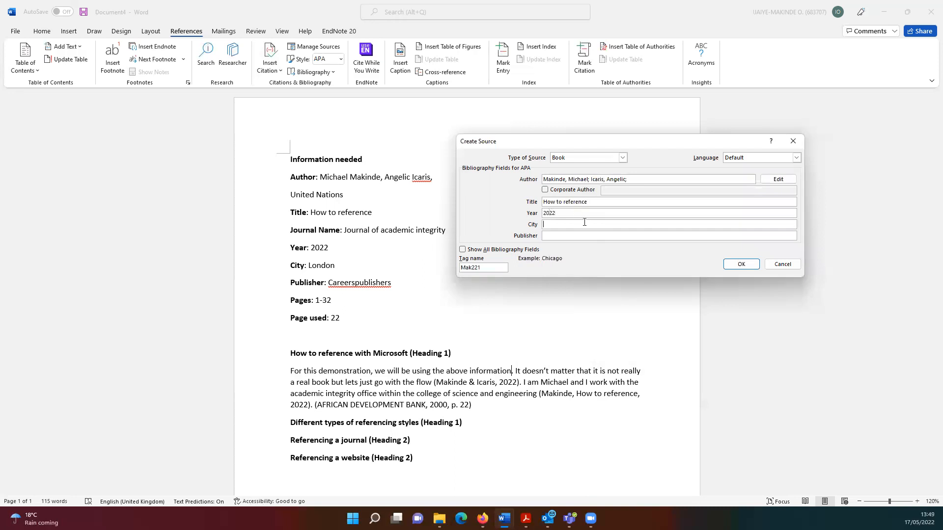
pyautogui.write('London')
pyautogui.click(585, 236)
pyautogui.write('careerspublishers')
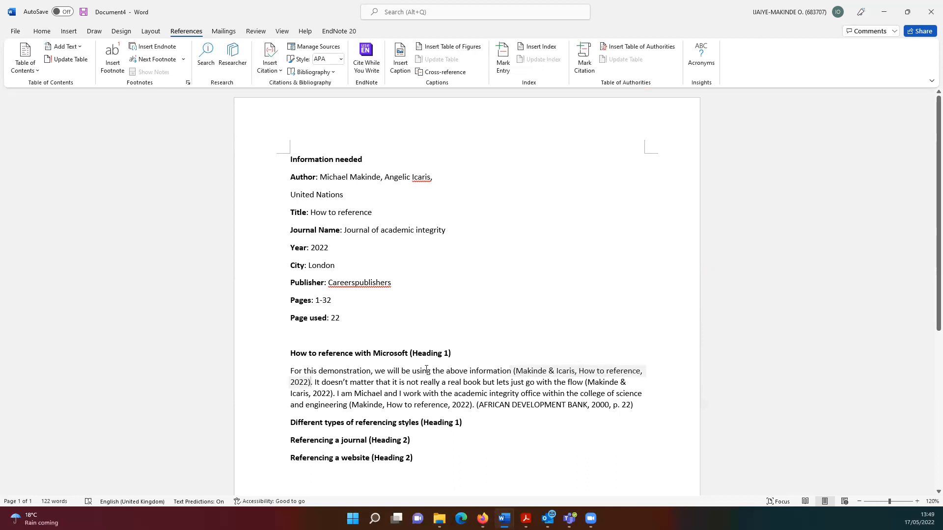
pyautogui.click(295, 373)
pyautogui.click(300, 381)
# Add the page range 1-3 to the 'How to reference' citation
pyautogui.click(316, 384)
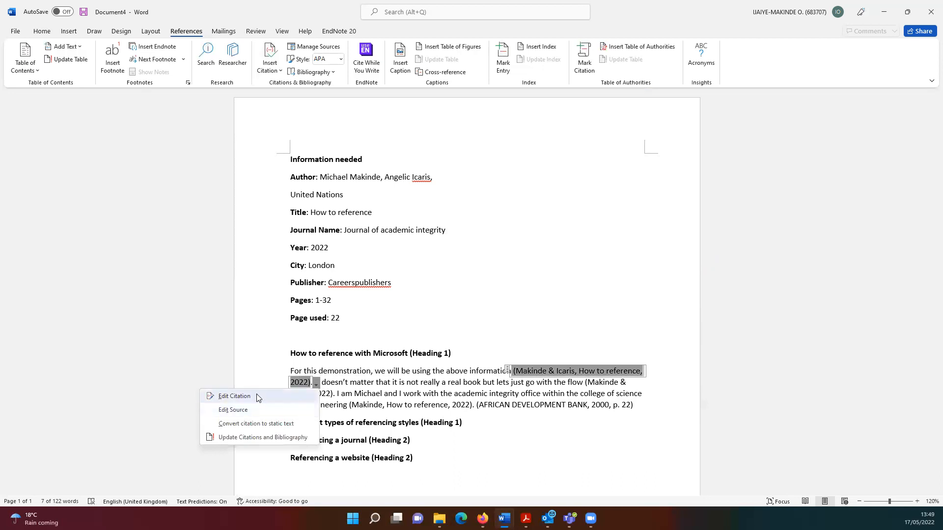
pyautogui.click(234, 397)
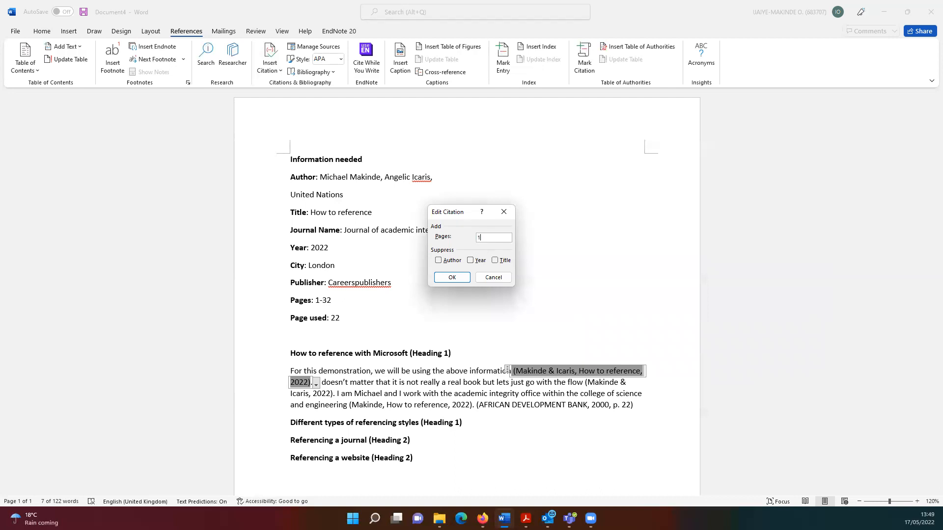
pyautogui.click(453, 277)
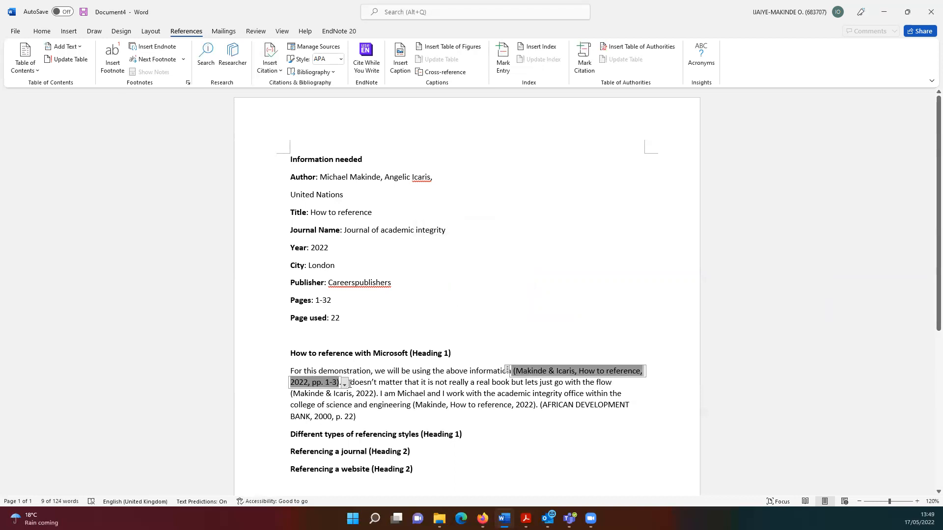
pyautogui.click(404, 381)
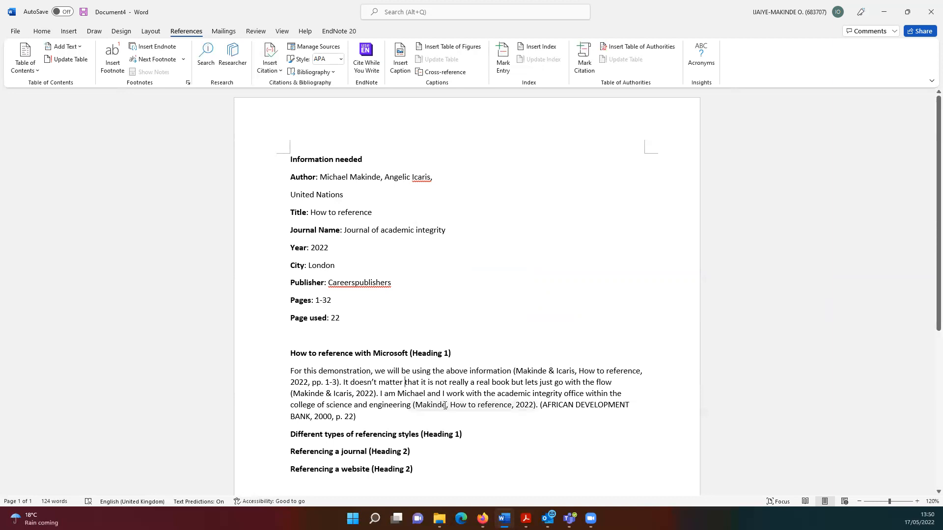
# After "p. 22)", start a new citation source with Journal Article as its type
pyautogui.click(370, 417)
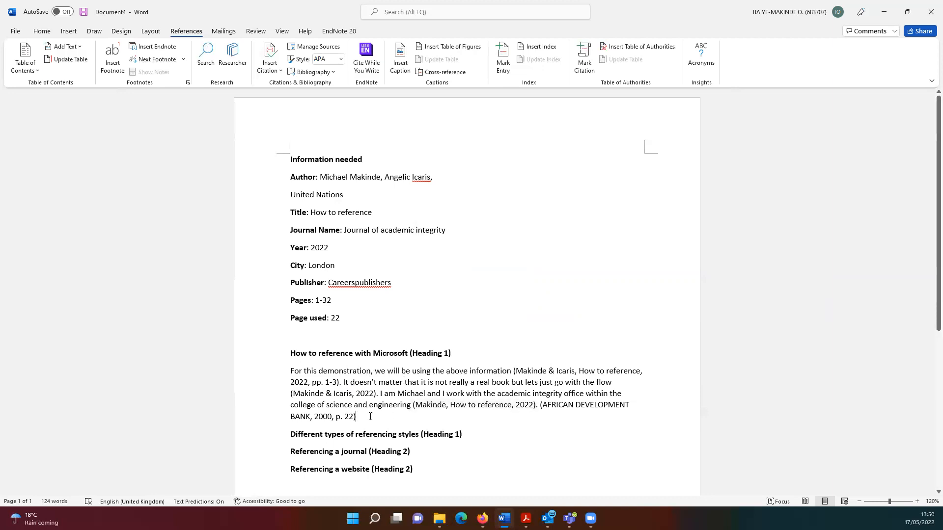
pyautogui.click(273, 69)
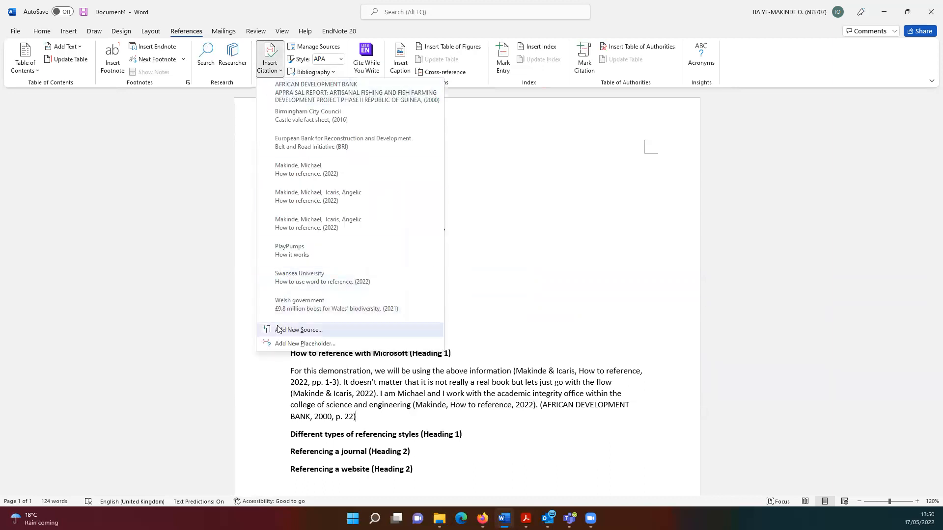
pyautogui.click(279, 329)
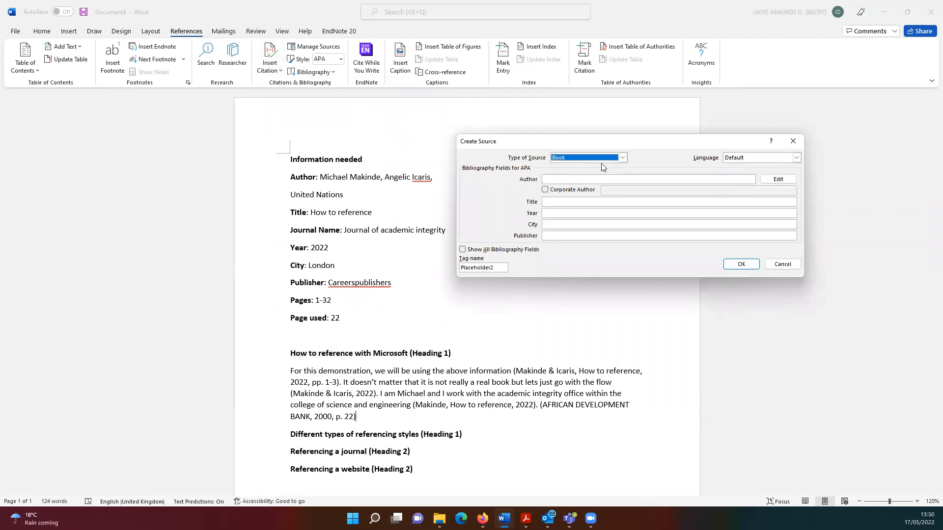
pyautogui.click(622, 158)
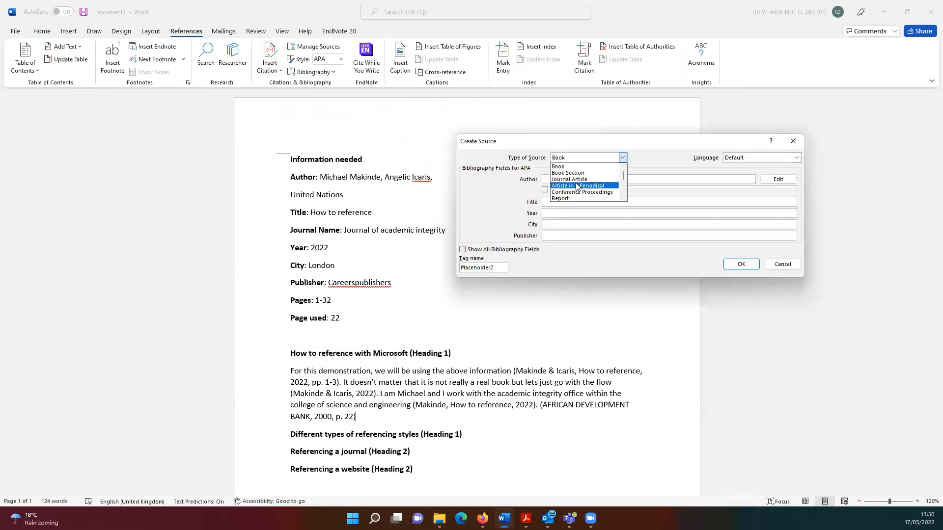
pyautogui.click(577, 185)
pyautogui.click(589, 159)
pyautogui.click(569, 179)
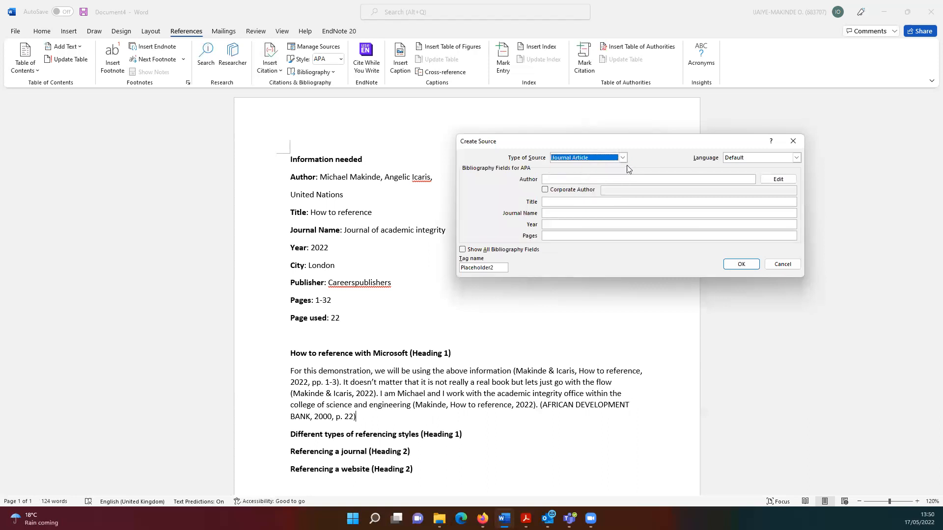
pyautogui.click(621, 158)
pyautogui.moveTo(623, 175); pyautogui.dragTo(623, 182)
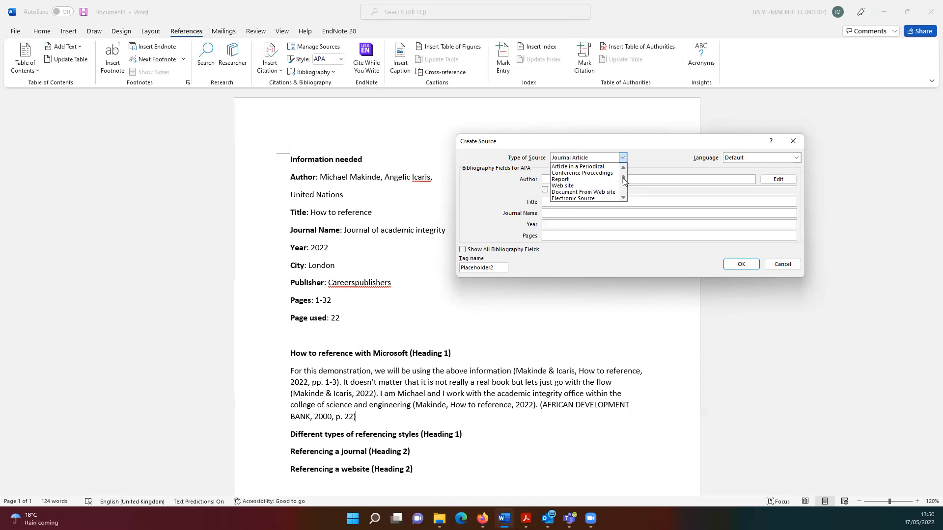
pyautogui.moveTo(623, 181); pyautogui.dragTo(622, 165)
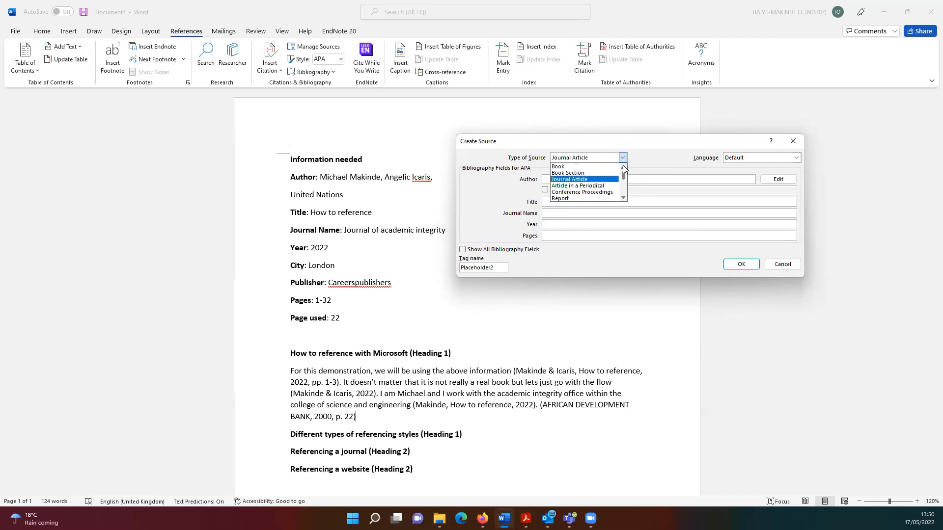
pyautogui.click(644, 155)
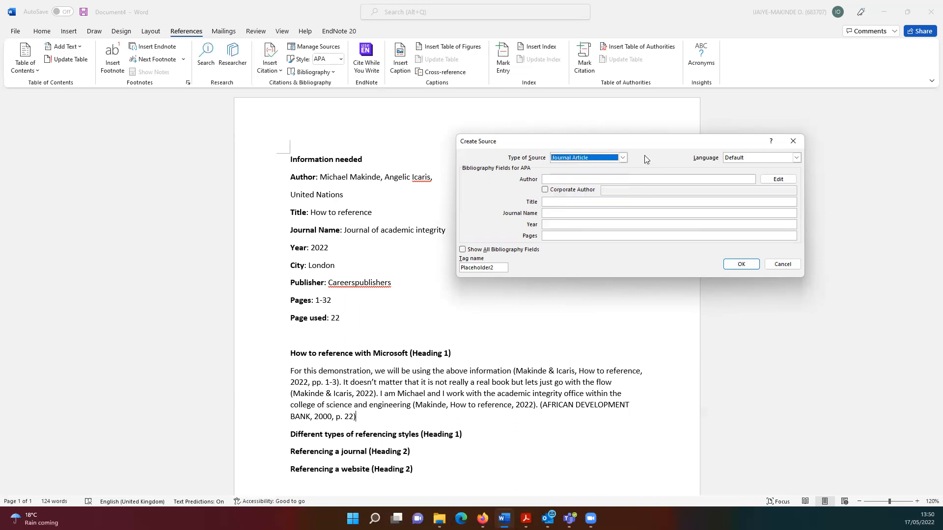
# Enter the author's name, title 'How to reference', journal 'Journal of academic integrity', year 2022, pages 1 - 32, and insert it
pyautogui.click(616, 180)
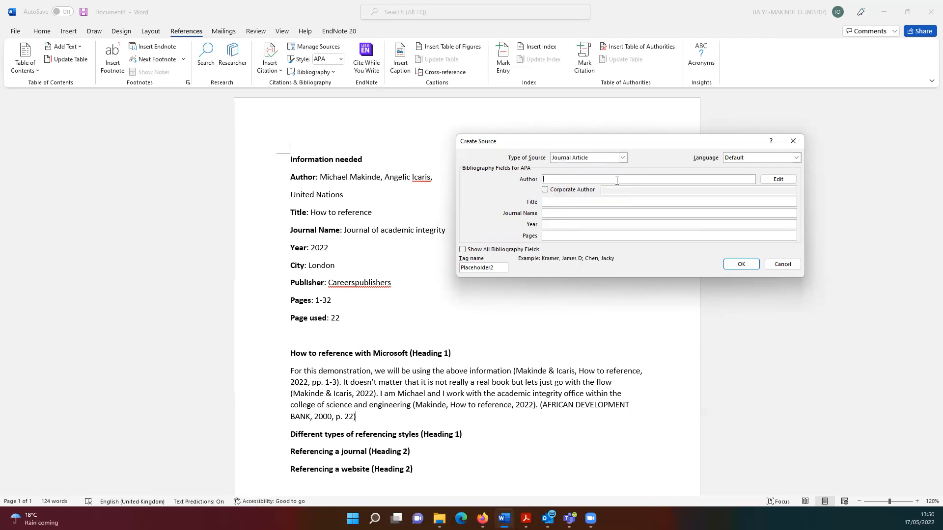
pyautogui.click(549, 202)
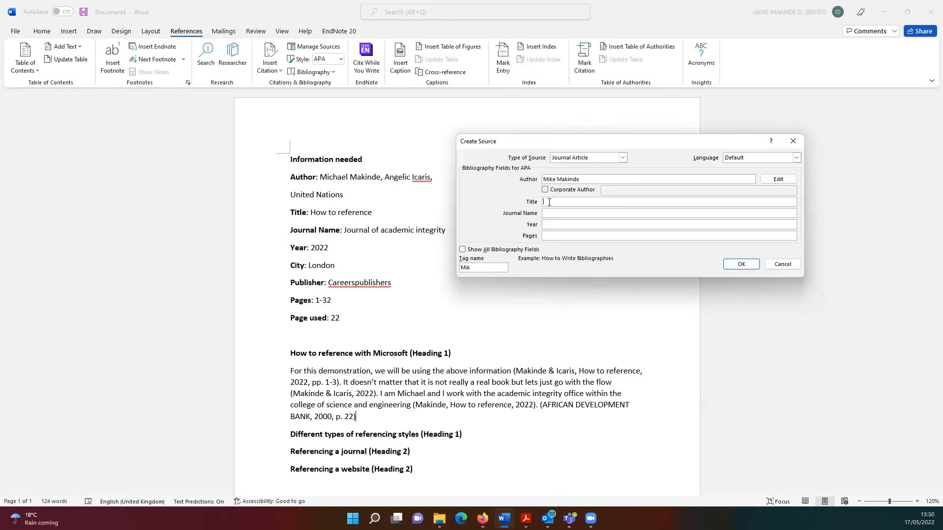
pyautogui.write('How to reference')
pyautogui.click(556, 214)
pyautogui.write('Jou')
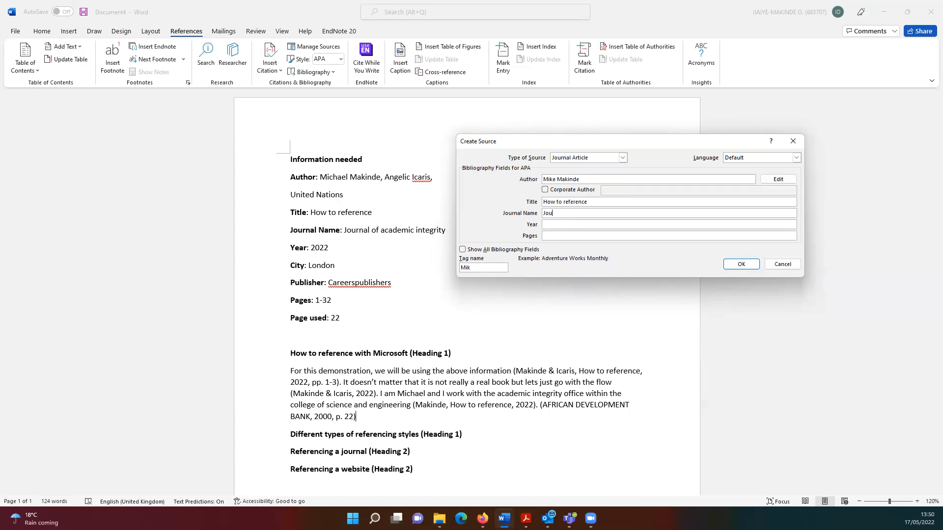
pyautogui.write('rnal of academic integrity')
pyautogui.click(570, 223)
pyautogui.write('2022')
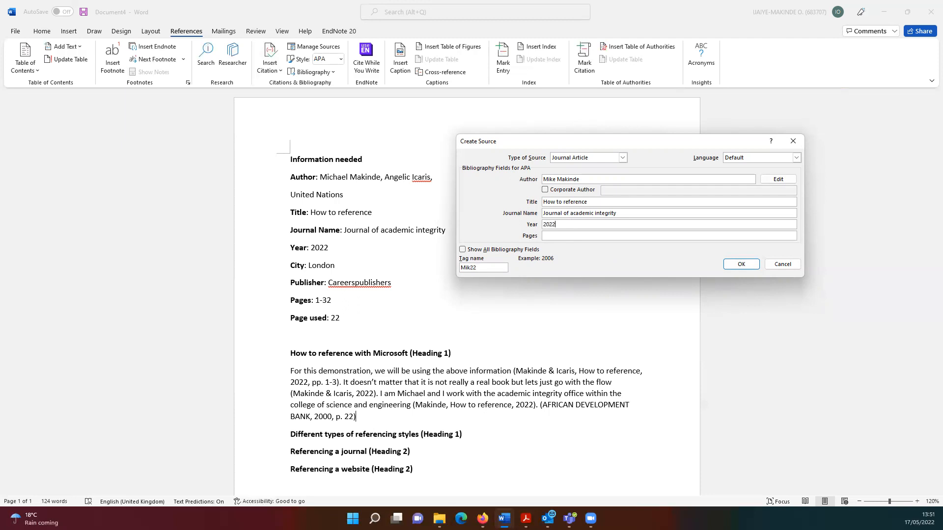
pyautogui.click(579, 233)
pyautogui.write('1 - 32')
pyautogui.click(740, 264)
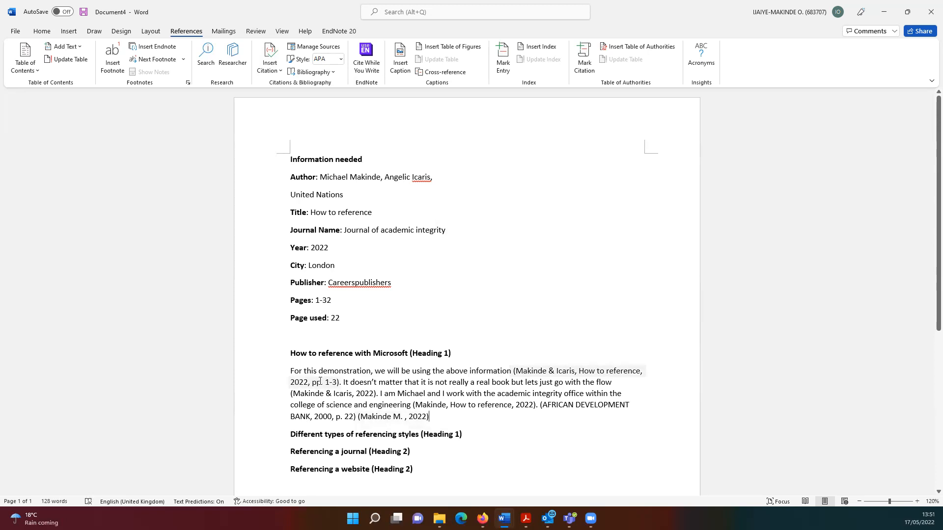
# Add page 3 to the new journal citation, making it read (Makinde M. , 2022, p. 3)
pyautogui.click(428, 417)
pyautogui.click(435, 427)
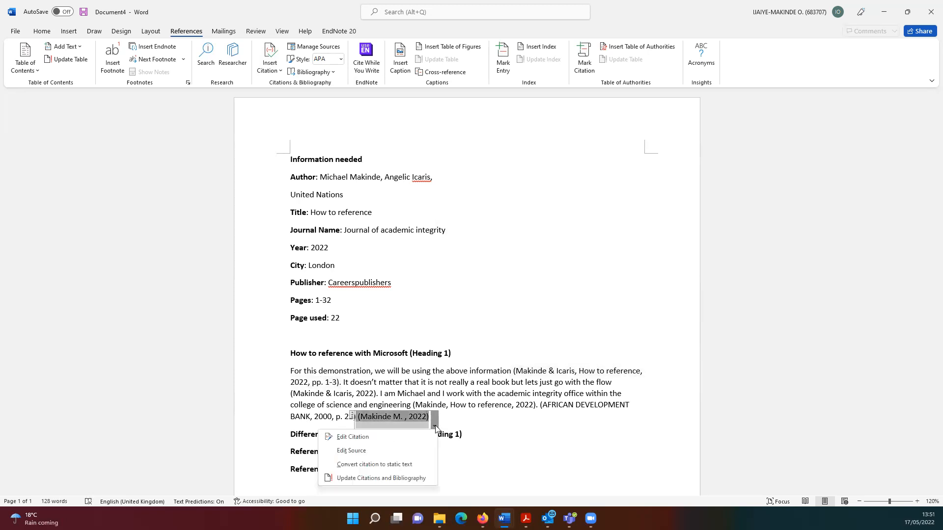
pyautogui.click(392, 435)
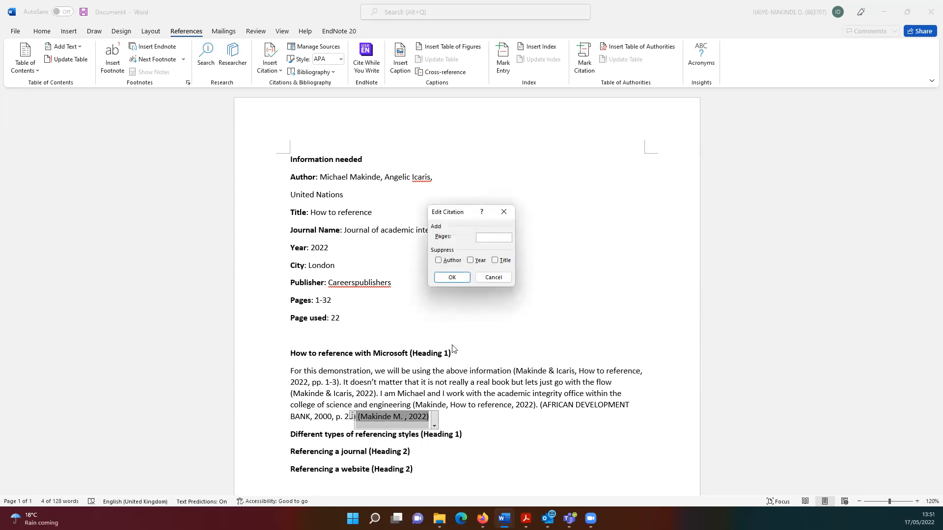
pyautogui.write('3')
pyautogui.click(453, 277)
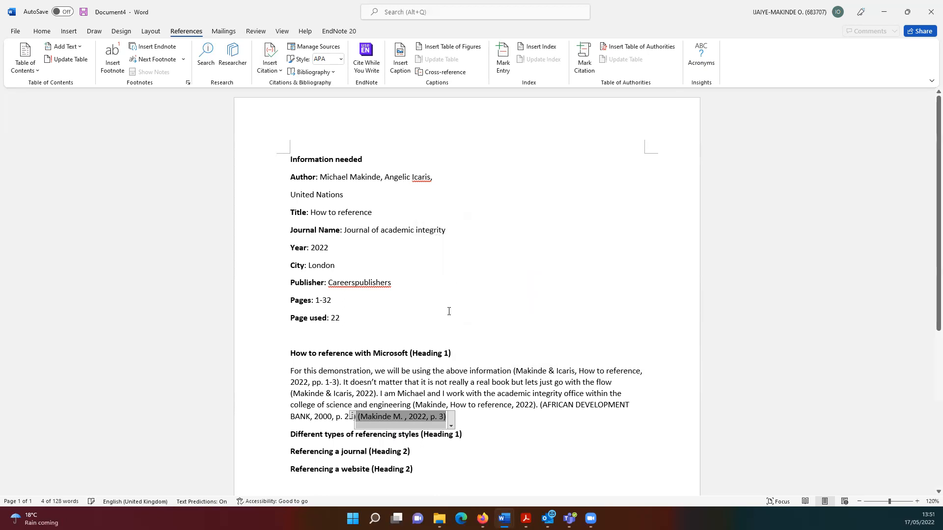
pyautogui.click(462, 420)
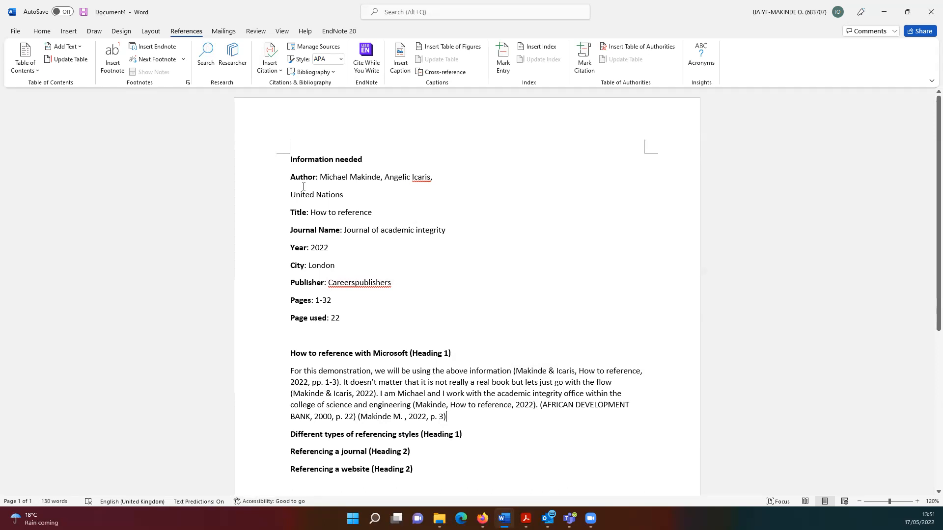
# Create a new source of type Web site and mark its author as a Corporate Author
pyautogui.click(268, 70)
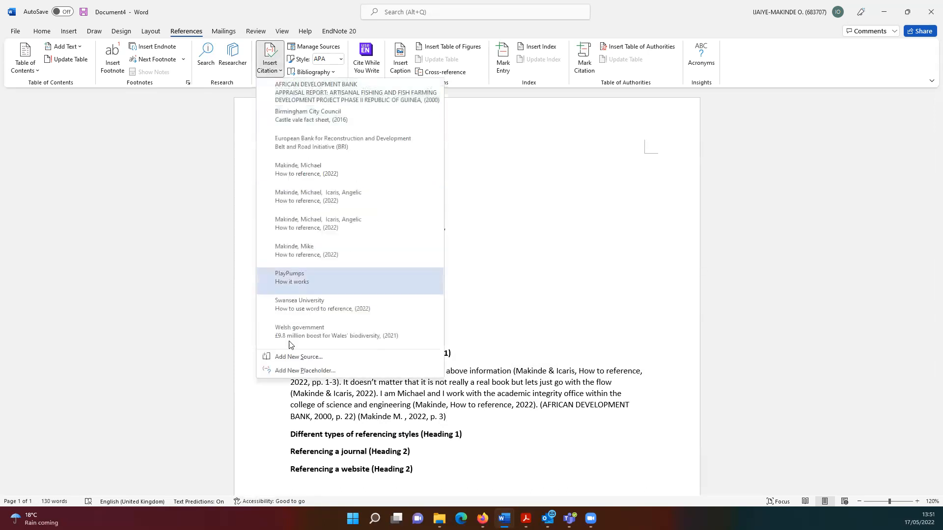
pyautogui.click(296, 357)
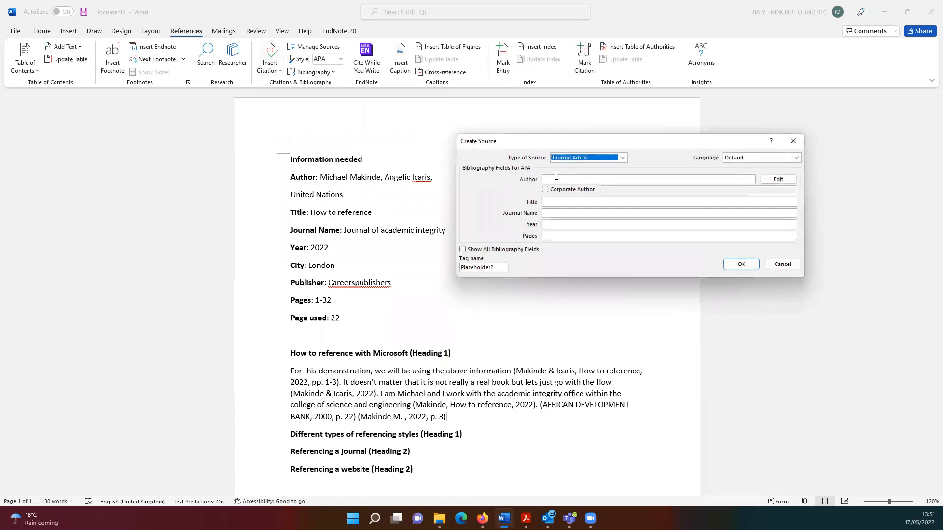
pyautogui.click(623, 158)
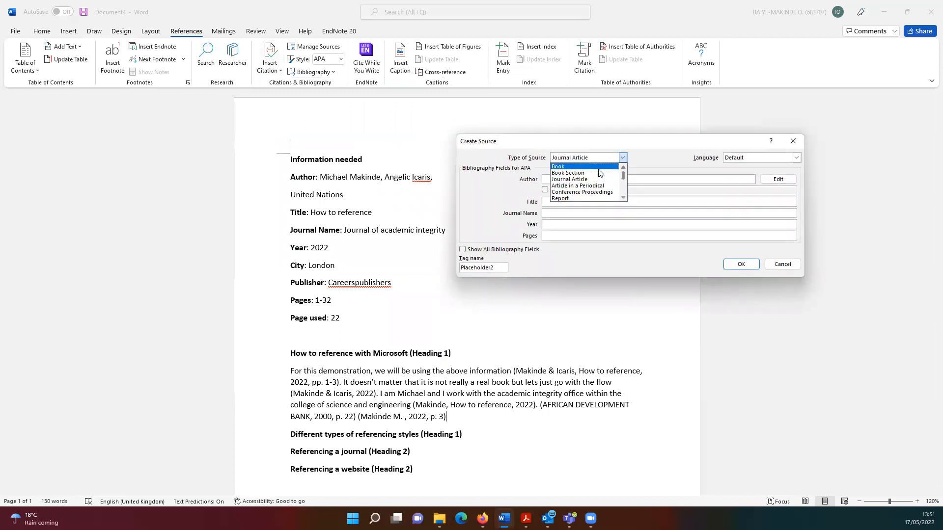
pyautogui.moveTo(623, 174); pyautogui.dragTo(624, 179)
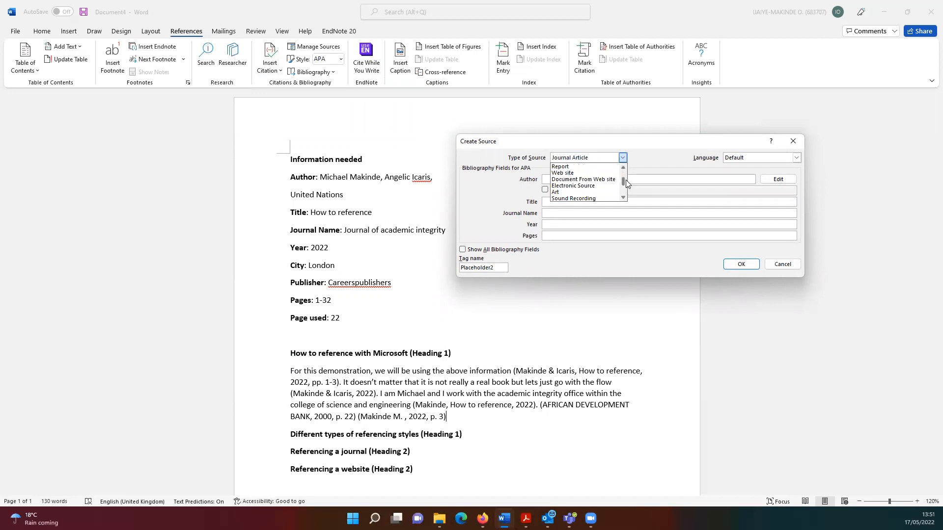
pyautogui.click(580, 174)
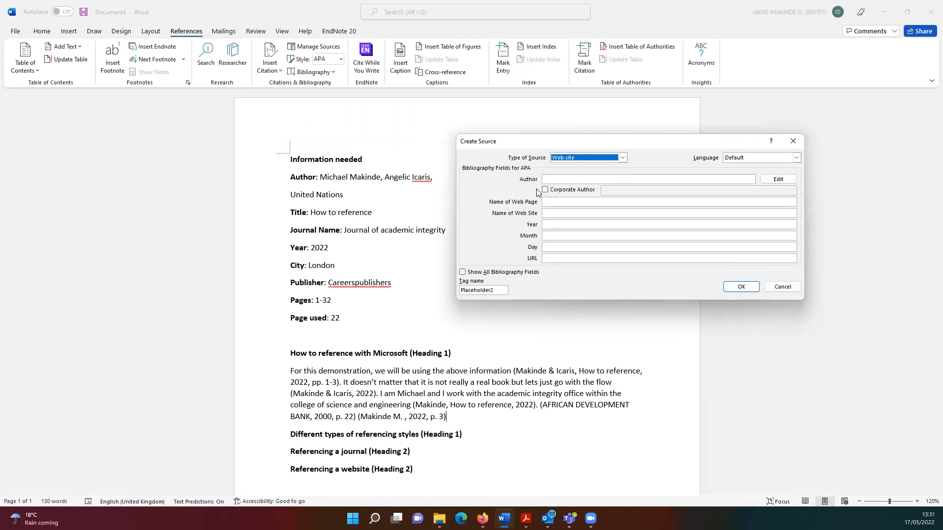
pyautogui.click(564, 179)
pyautogui.write('UN')
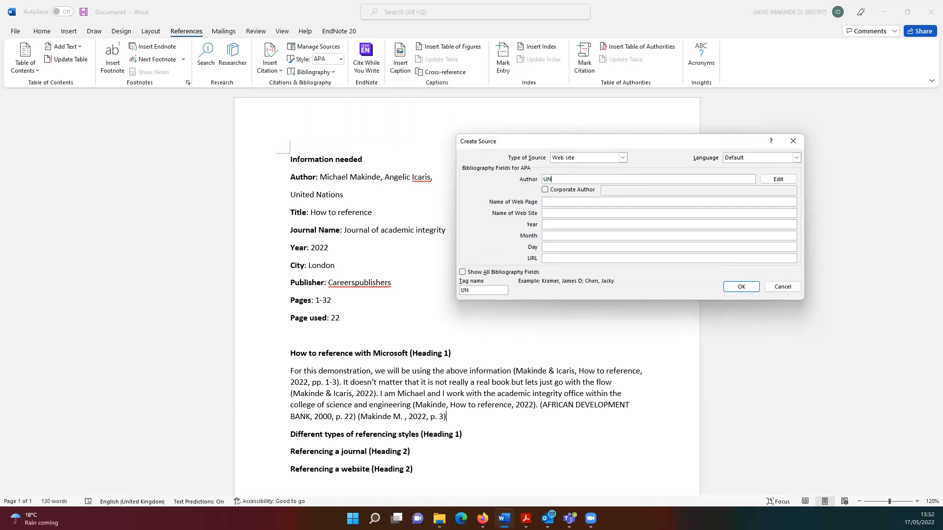
pyautogui.press('BackSpace')
pyautogui.press('BackSpace')
pyautogui.click(545, 190)
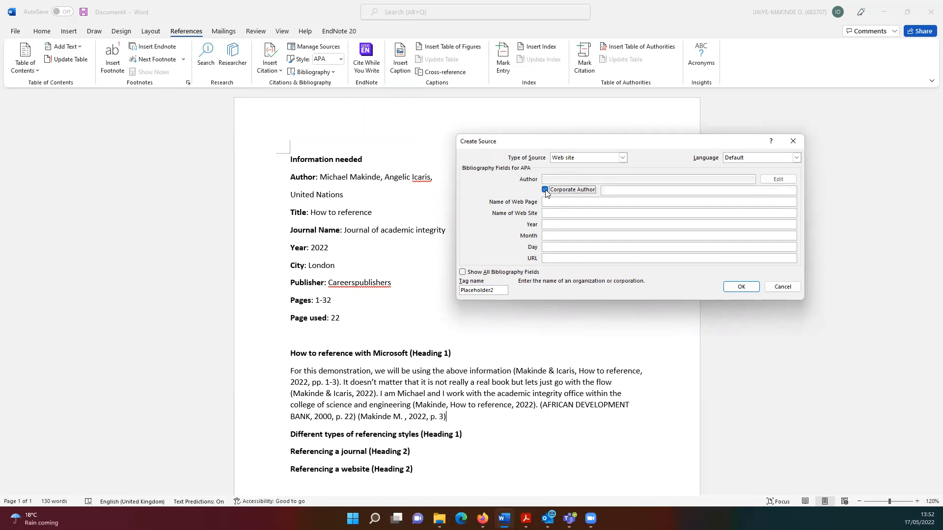
# Enter United Nations as the web source's corporate author
pyautogui.click(610, 191)
pyautogui.write('uNITED')
pyautogui.press('BackSpace')
pyautogui.press('BackSpace')
pyautogui.press('BackSpace')
pyautogui.press('BackSpace')
pyautogui.press('BackSpace')
pyautogui.press('BackSpace')
pyautogui.write('United na')
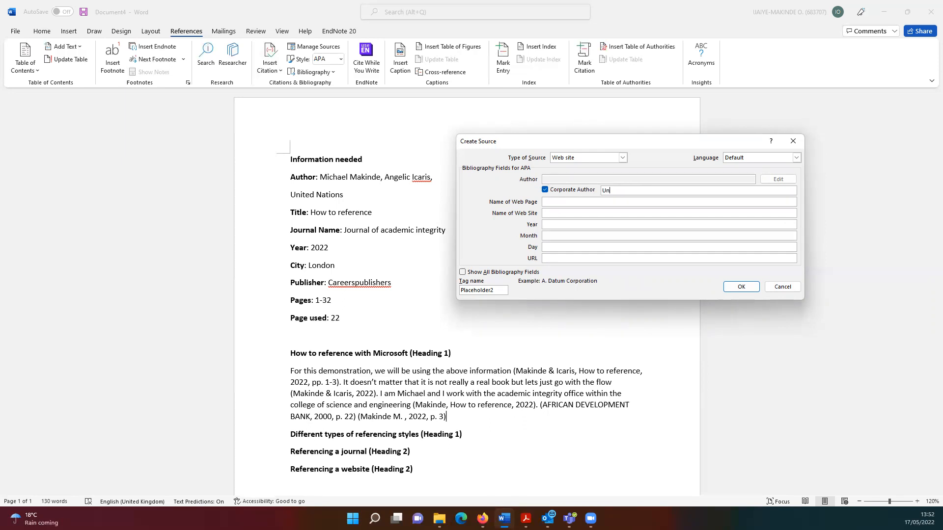
pyautogui.press('BackSpace')
pyautogui.write('A')
pyautogui.press('BackSpace')
pyautogui.press('BackSpace')
pyautogui.write('Nation')
# Set the web page name to SDGs and the web site name to sdg.un.org
pyautogui.click(595, 201)
pyautogui.write('SDGs')
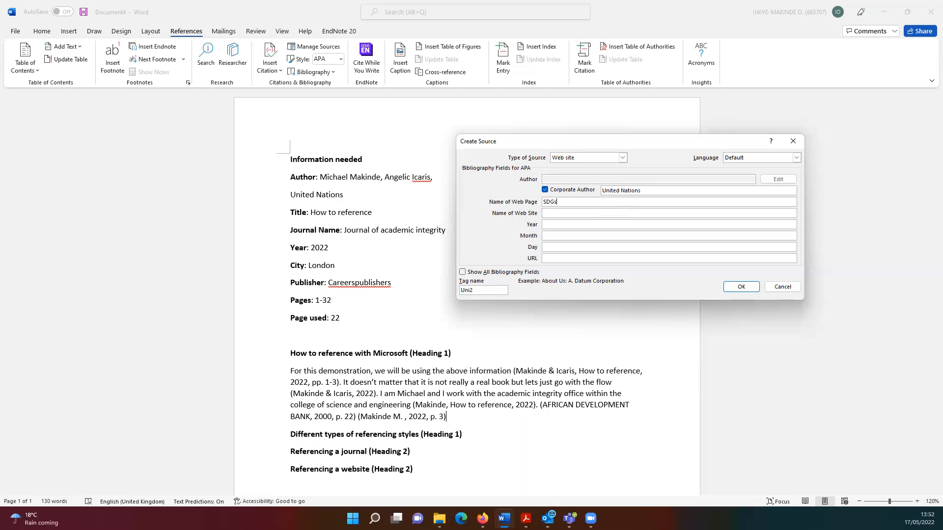
pyautogui.click(591, 214)
pyautogui.write('sdg.un.org')
pyautogui.click(596, 226)
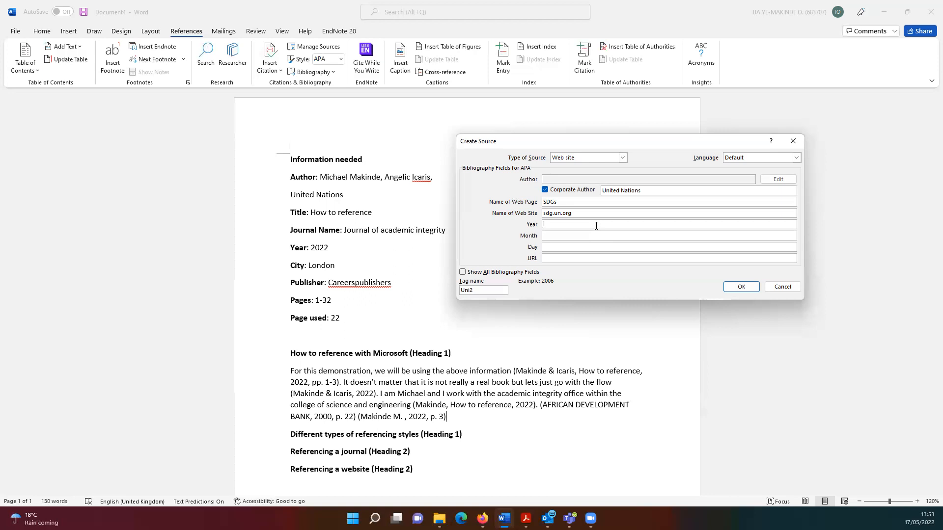
# Date the web source 17 May 2022, add URL sdg.un.org/SDGs, and insert the citation
pyautogui.write('022')
pyautogui.click(565, 235)
pyautogui.write('May')
pyautogui.click(561, 247)
pyautogui.write('17')
pyautogui.click(557, 258)
pyautogui.write('sdg.un.org/SDGs')
pyautogui.click(735, 288)
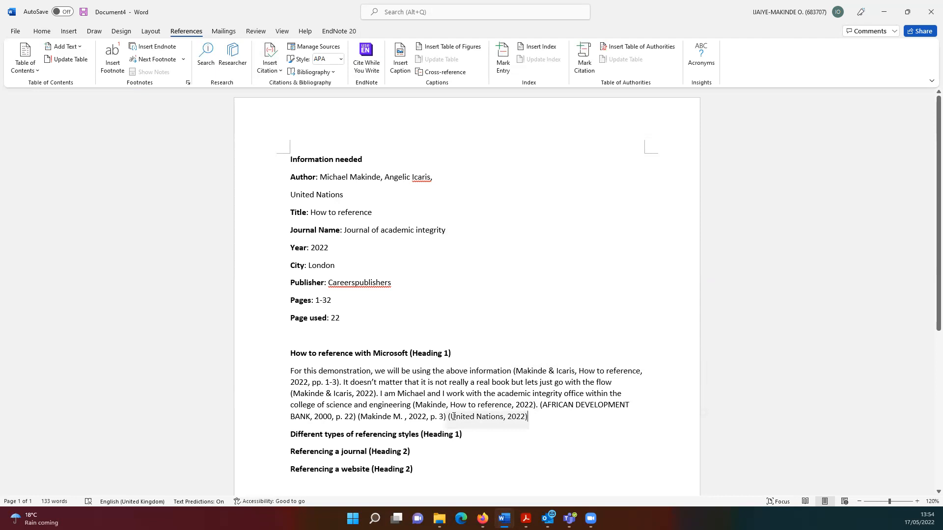
pyautogui.click(493, 416)
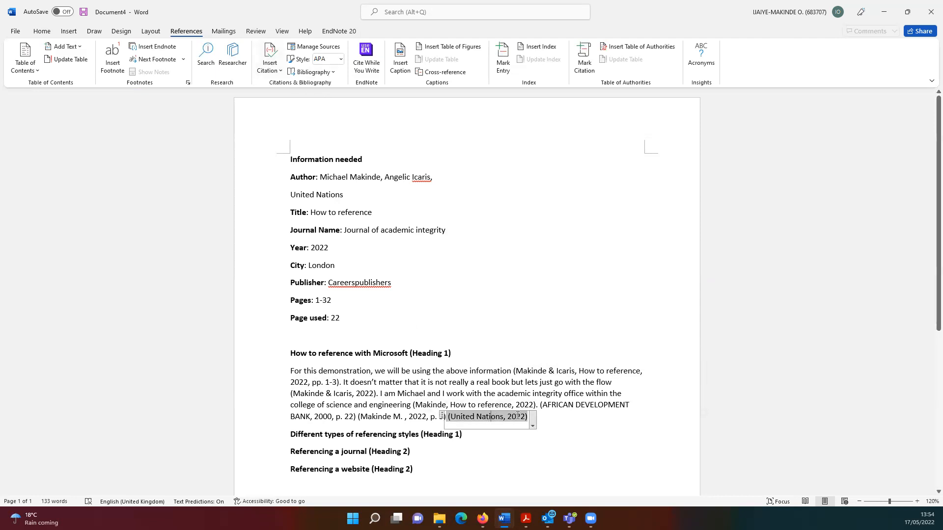
pyautogui.click(532, 425)
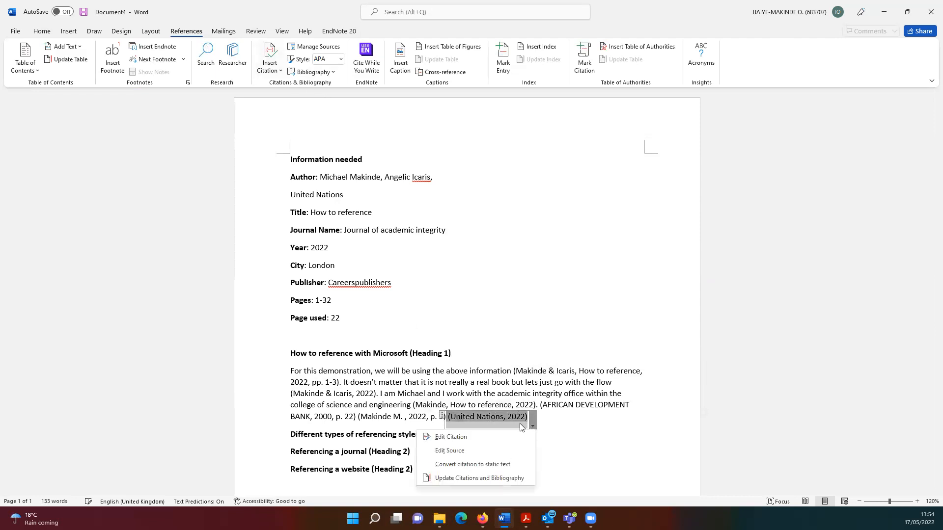
pyautogui.click(451, 451)
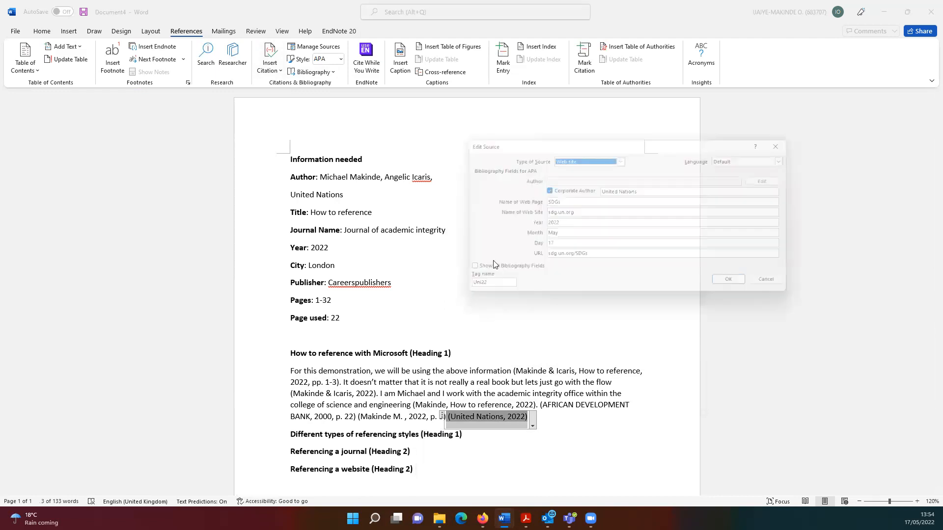
pyautogui.click(545, 190)
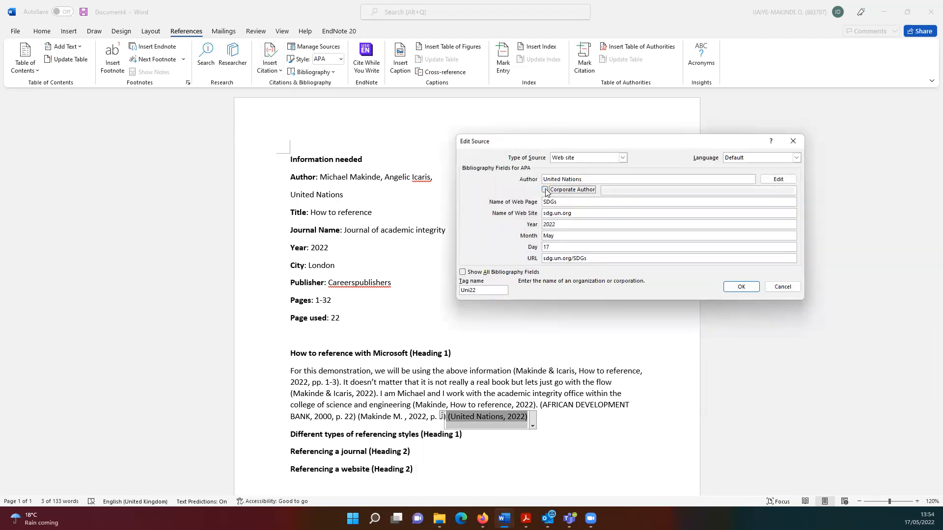
pyautogui.click(739, 288)
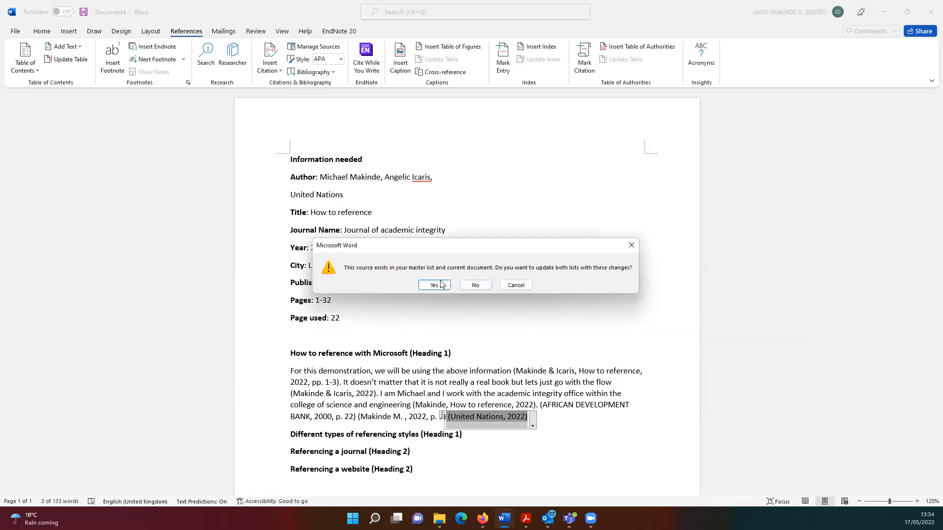
pyautogui.click(434, 285)
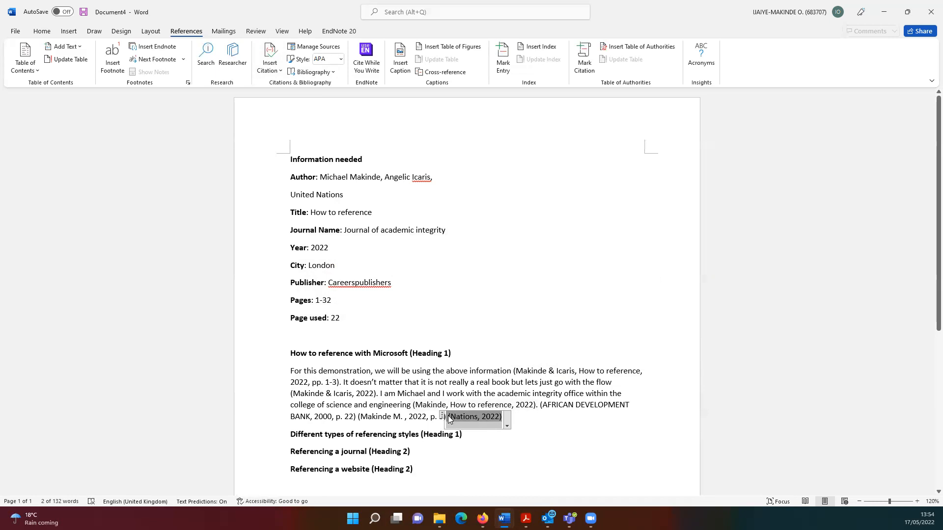
pyautogui.click(506, 425)
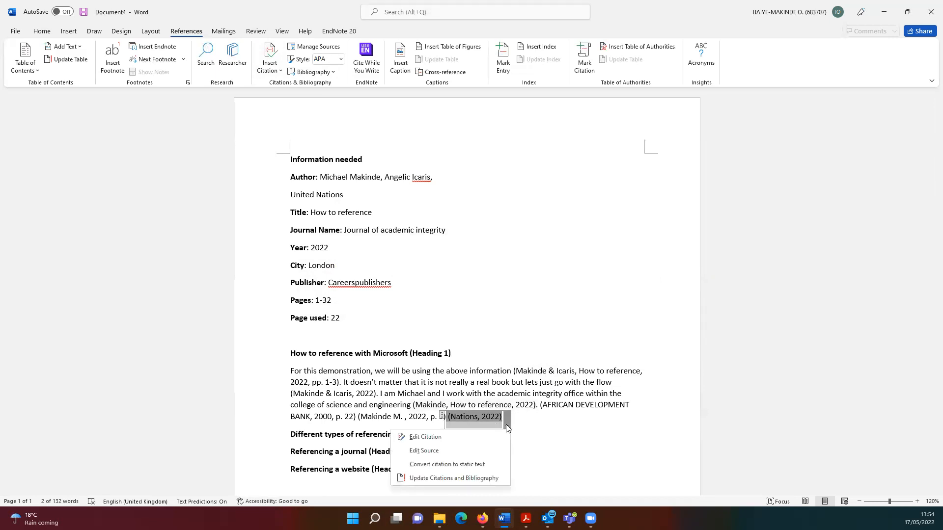
pyautogui.click(455, 450)
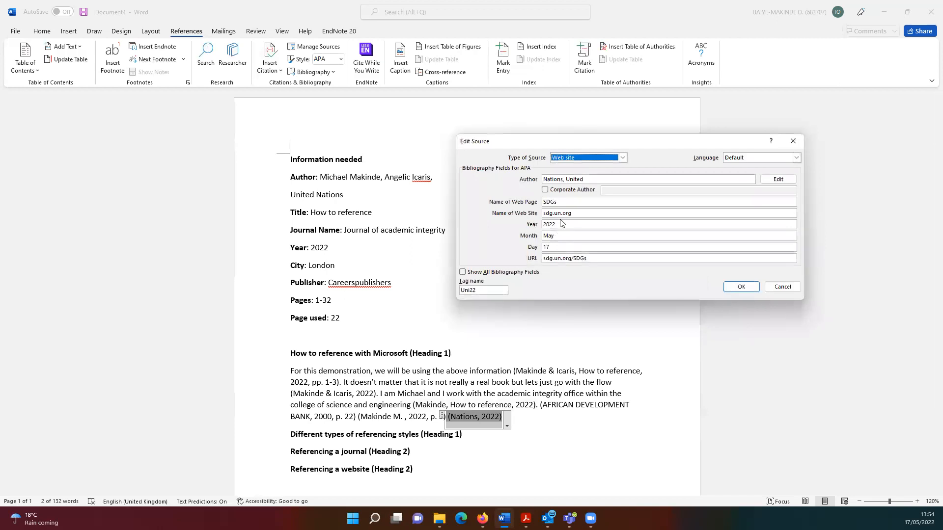
pyautogui.click(545, 190)
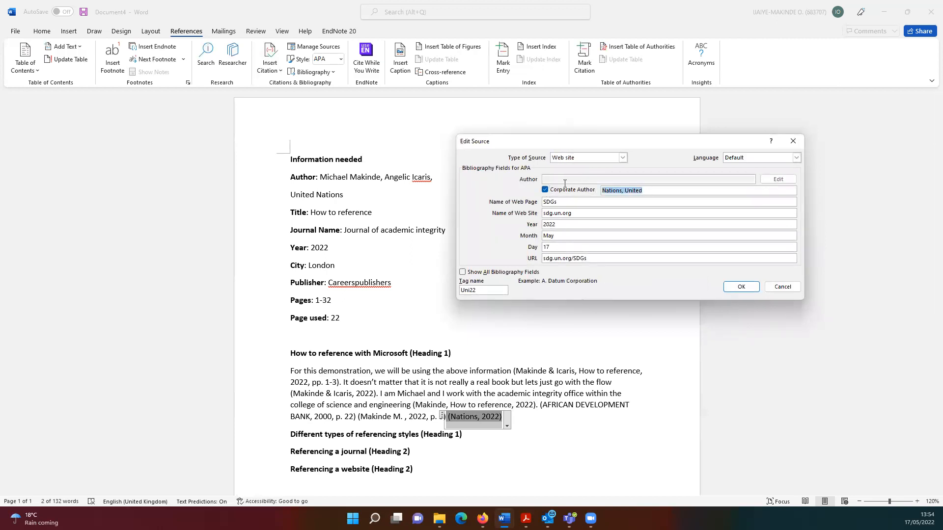
pyautogui.write('Unoted')
pyautogui.press('BackSpace')
pyautogui.press('BackSpace')
pyautogui.press('BackSpace')
pyautogui.press('BackSpace')
pyautogui.press('BackSpace')
pyautogui.write('ited Nations')
pyautogui.click(731, 290)
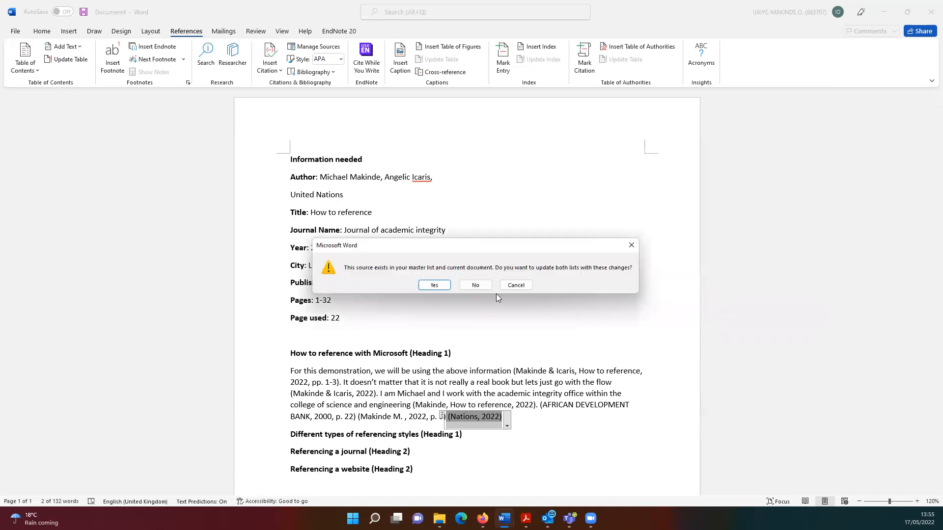
pyautogui.click(434, 285)
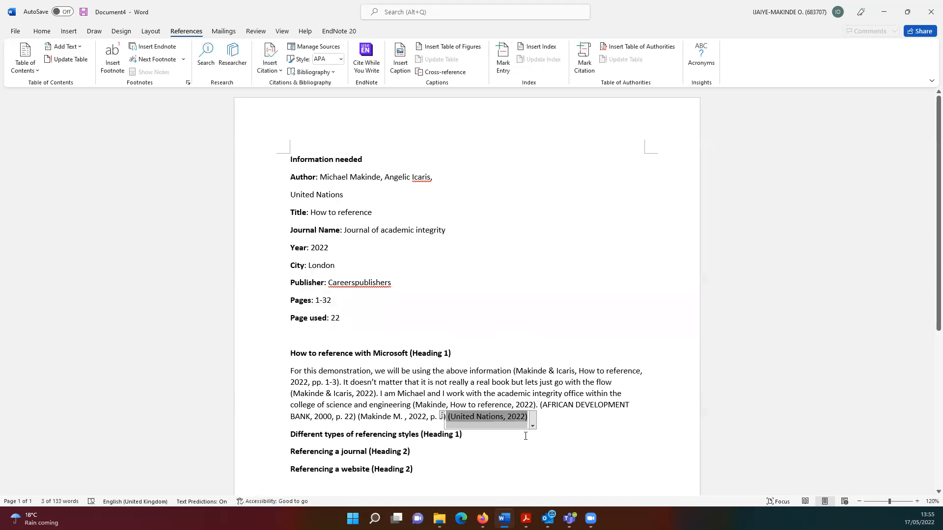
pyautogui.click(508, 336)
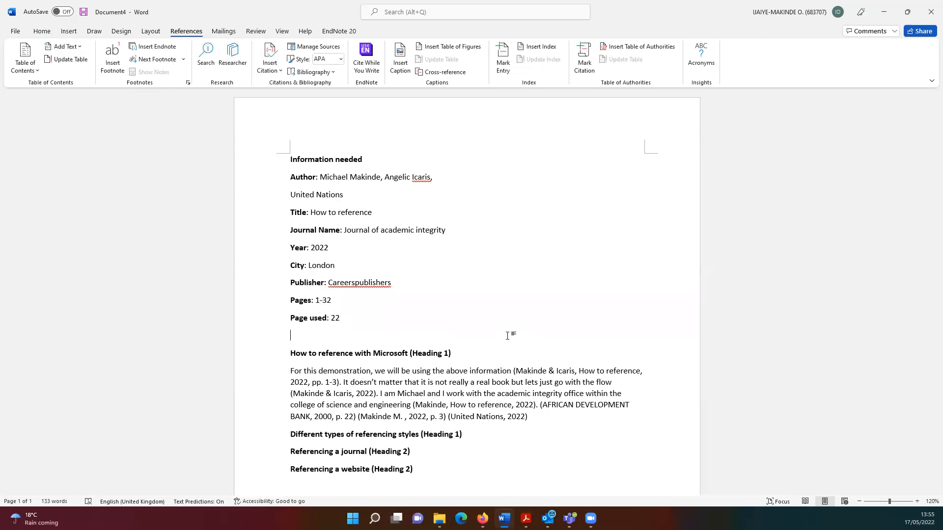
# Add a blank line at the document's start and insert Automatic Table 2 there
pyautogui.click(290, 161)
pyautogui.press('Return')
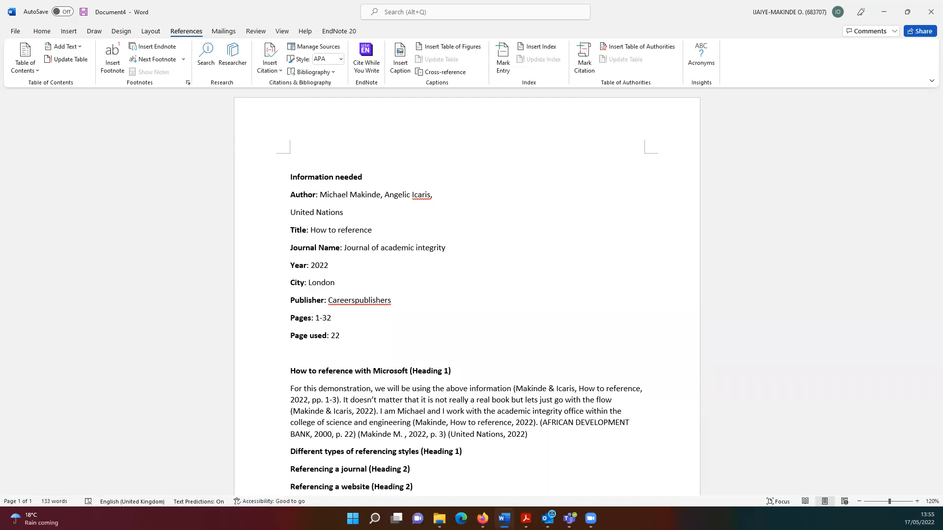
pyautogui.click(24, 67)
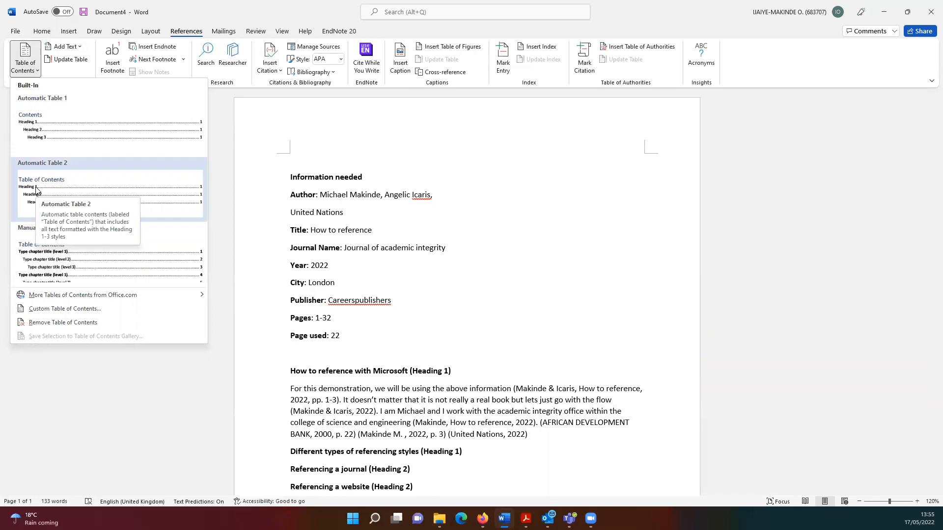
pyautogui.click(36, 189)
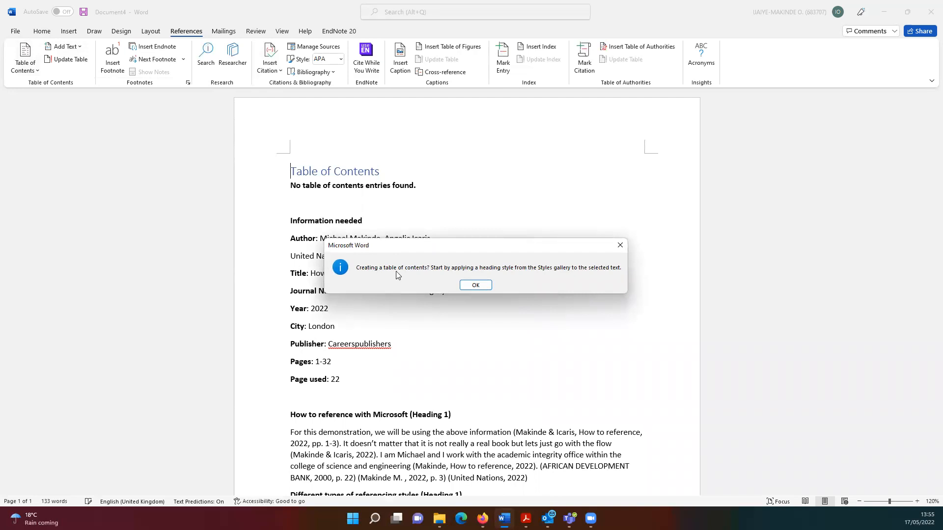
pyautogui.click(476, 286)
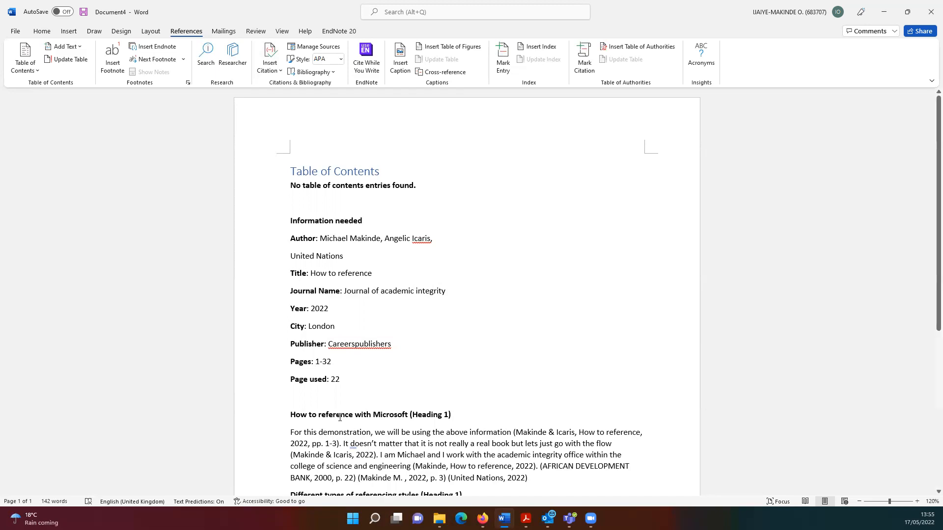
# Apply Heading 1 to Information needed, How to reference with Microsoft and Different types of referencing styles
pyautogui.click(40, 32)
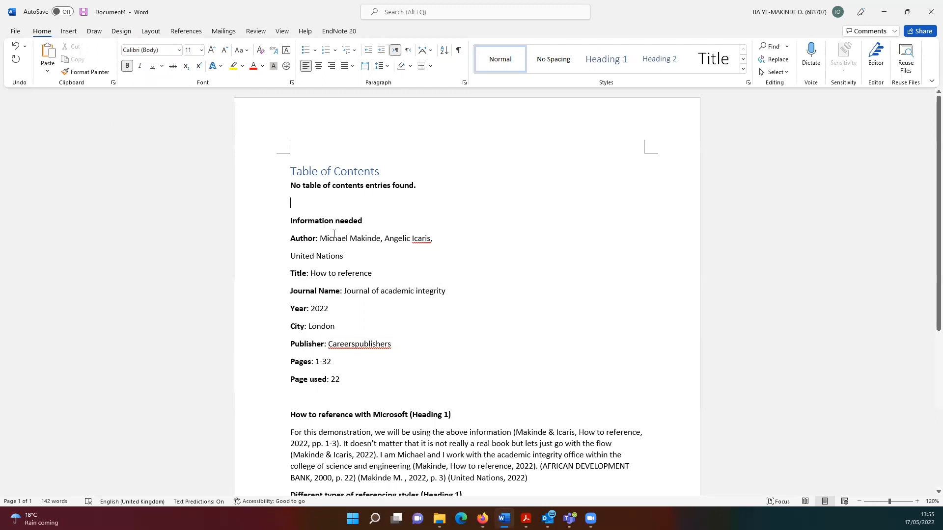
pyautogui.moveTo(364, 220); pyautogui.dragTo(290, 221)
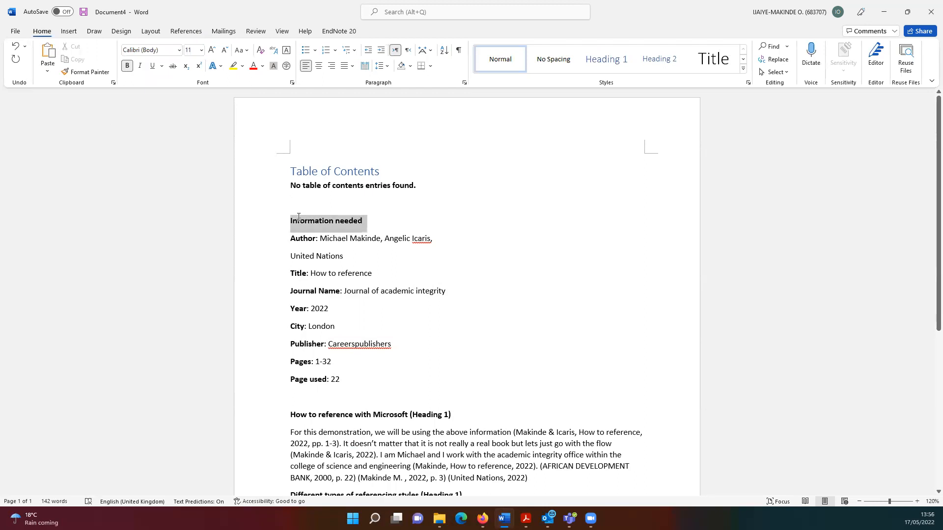
pyautogui.click(605, 59)
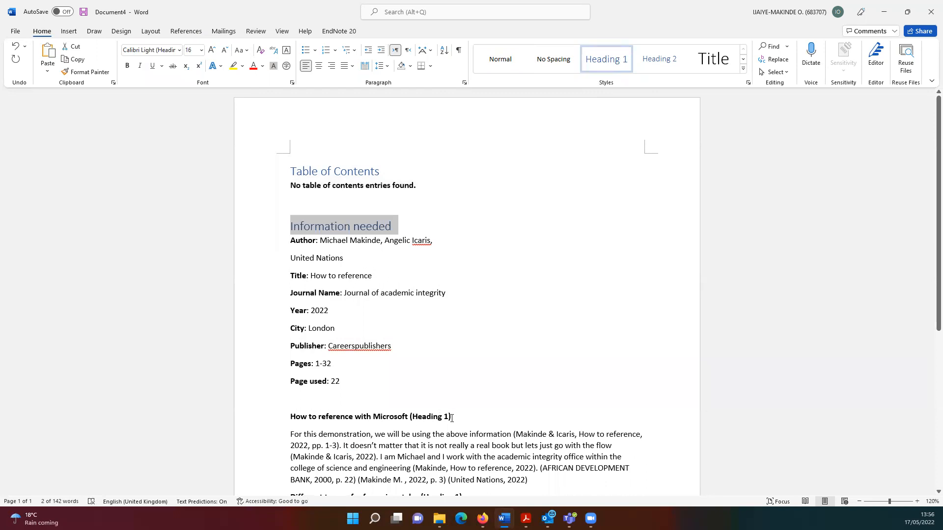
pyautogui.moveTo(409, 418); pyautogui.dragTo(290, 418)
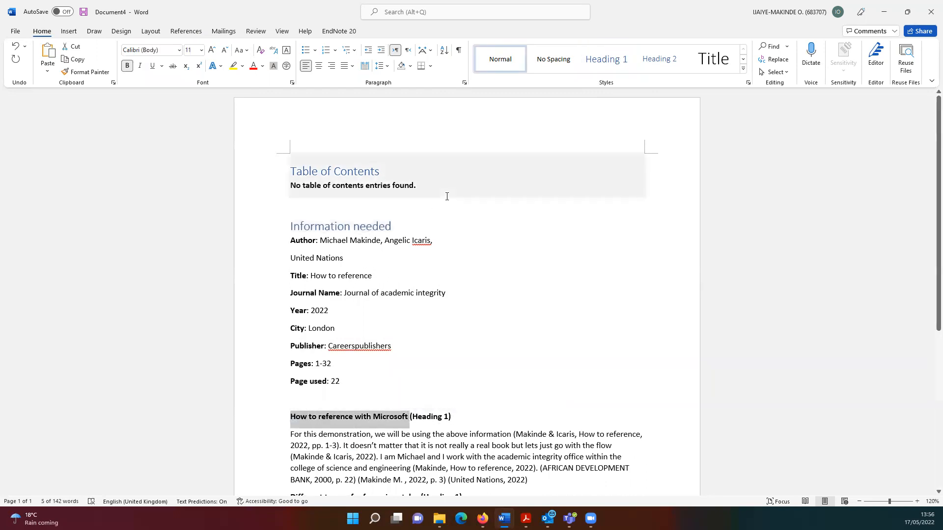
pyautogui.scroll(-3, 513, 303)
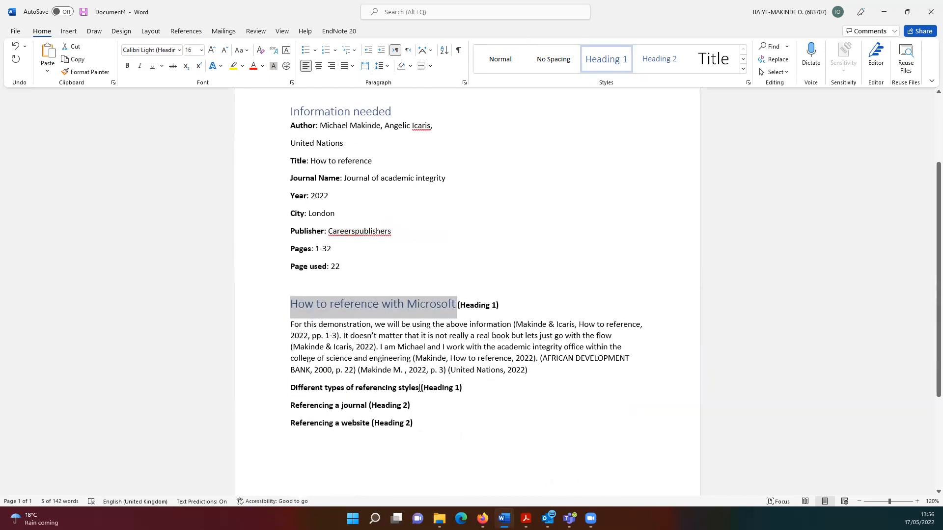
pyautogui.moveTo(417, 388); pyautogui.dragTo(290, 388)
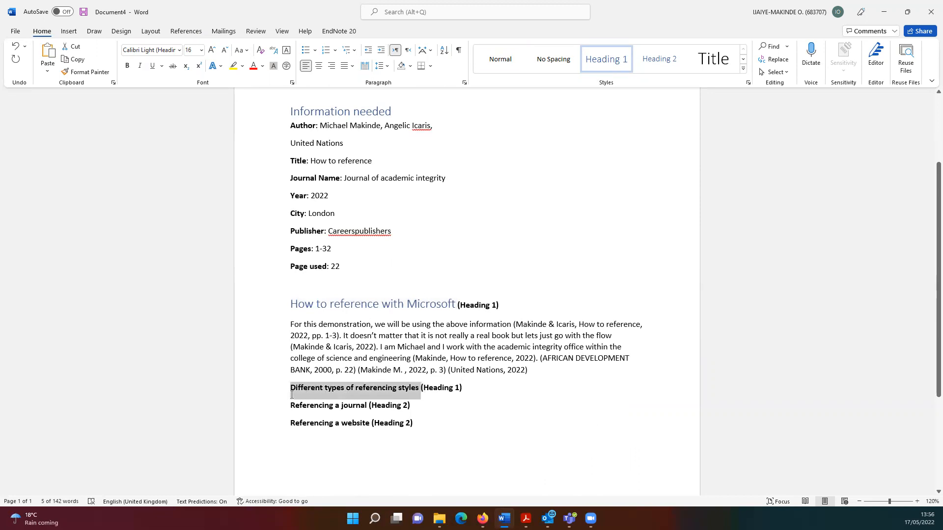
pyautogui.click(604, 61)
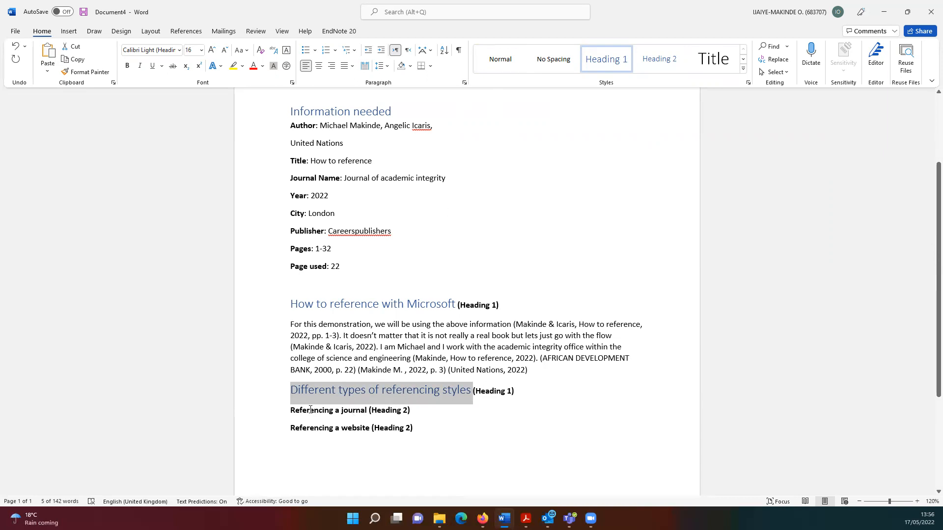
# Apply Heading 2 to the Referencing a journal and Referencing a website lines
pyautogui.moveTo(290, 410); pyautogui.dragTo(369, 411)
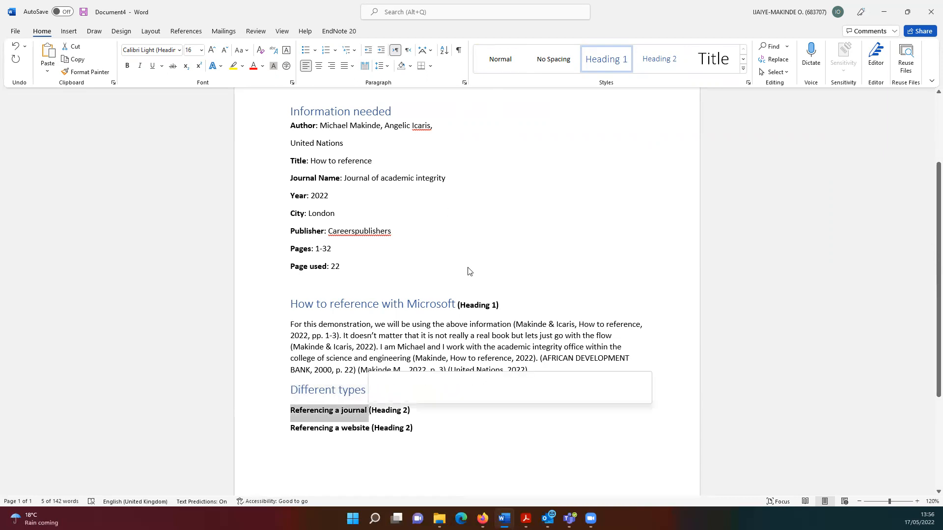
pyautogui.click(659, 59)
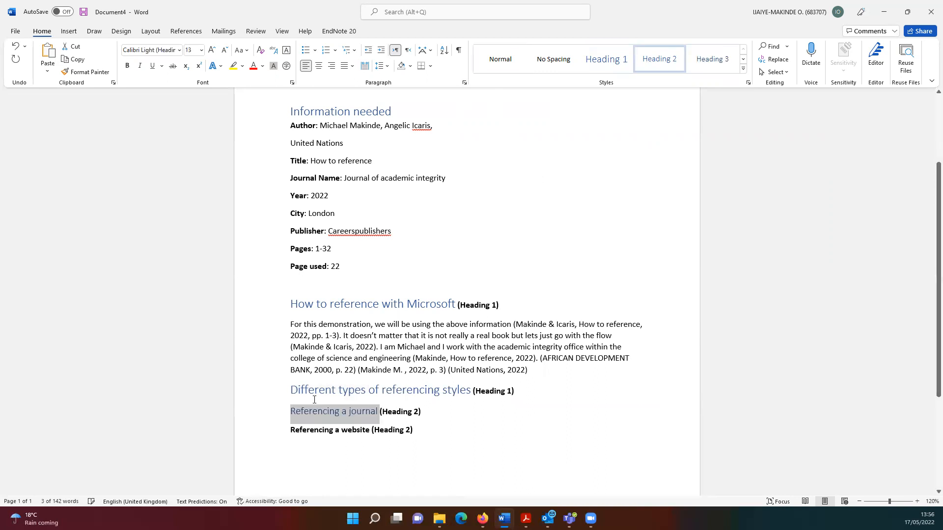
pyautogui.moveTo(290, 430); pyautogui.dragTo(371, 430)
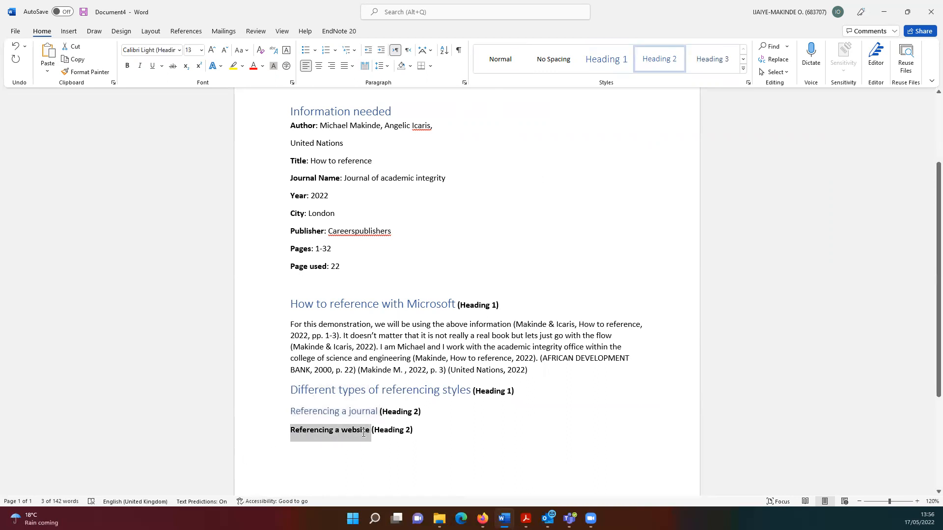
pyautogui.click(659, 70)
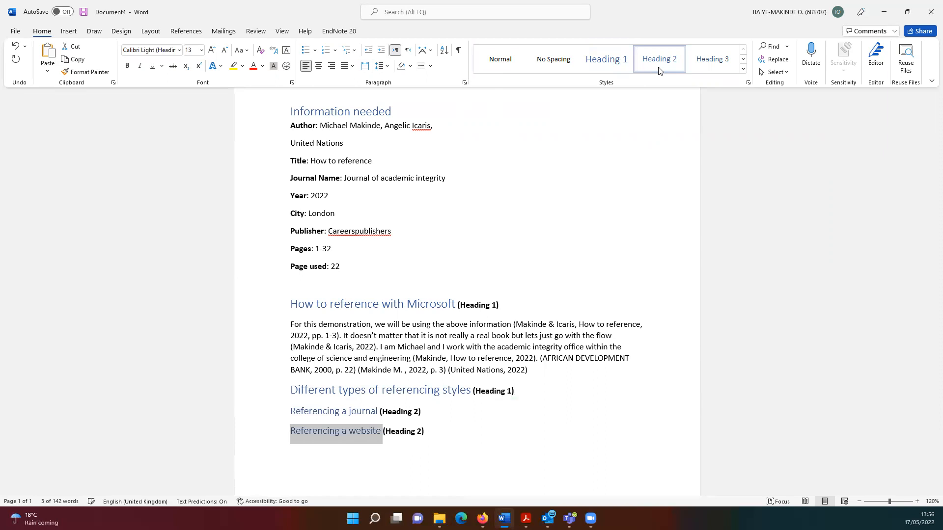
pyautogui.click(432, 289)
pyautogui.scroll(2, 432, 290)
pyautogui.scroll(1, 432, 291)
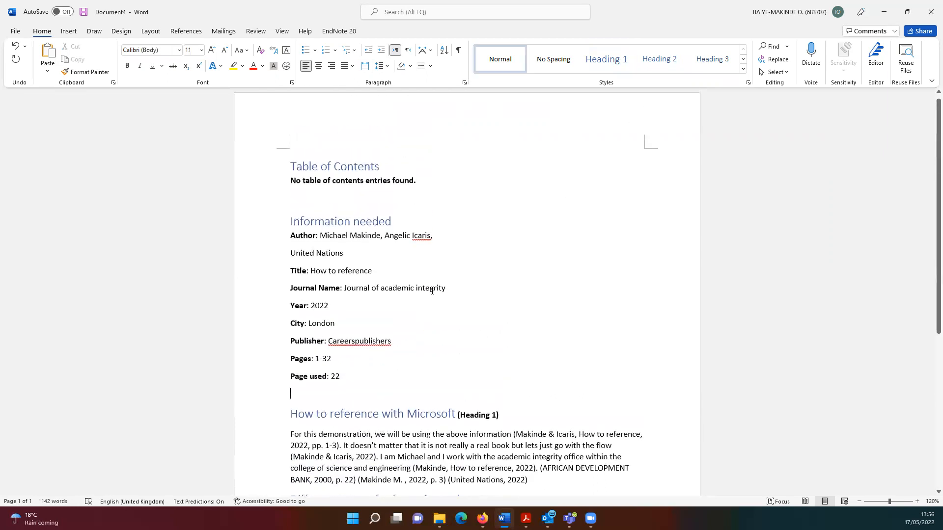
# Update the entire table of contents so it lists all five headings with page numbers
pyautogui.click(333, 166)
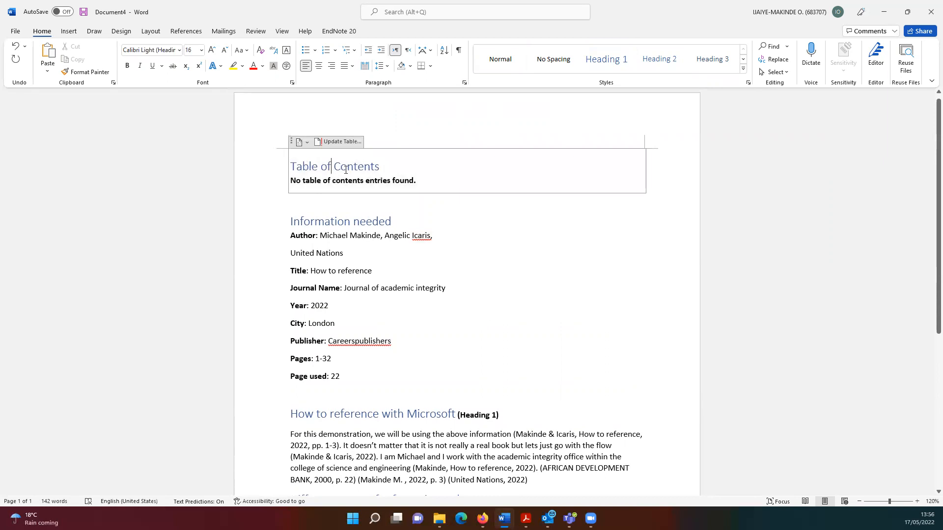
pyautogui.click(337, 142)
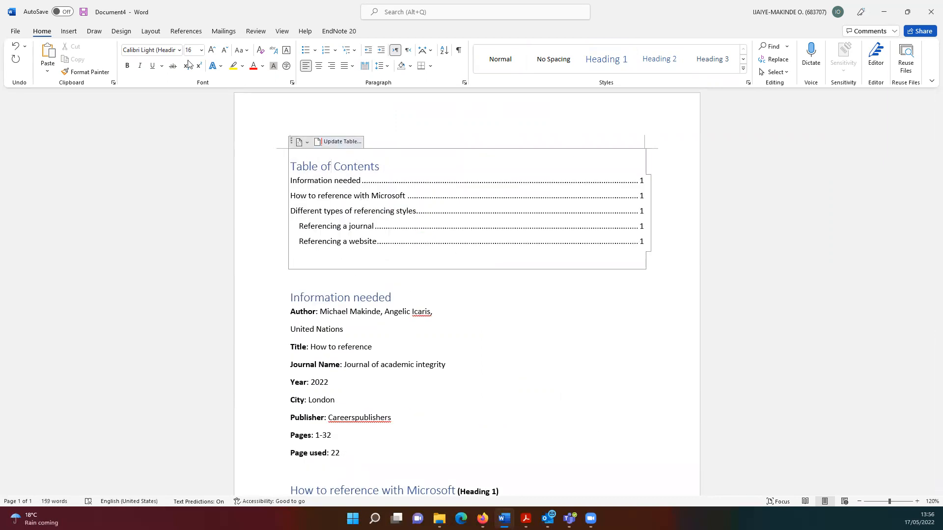
pyautogui.click(186, 31)
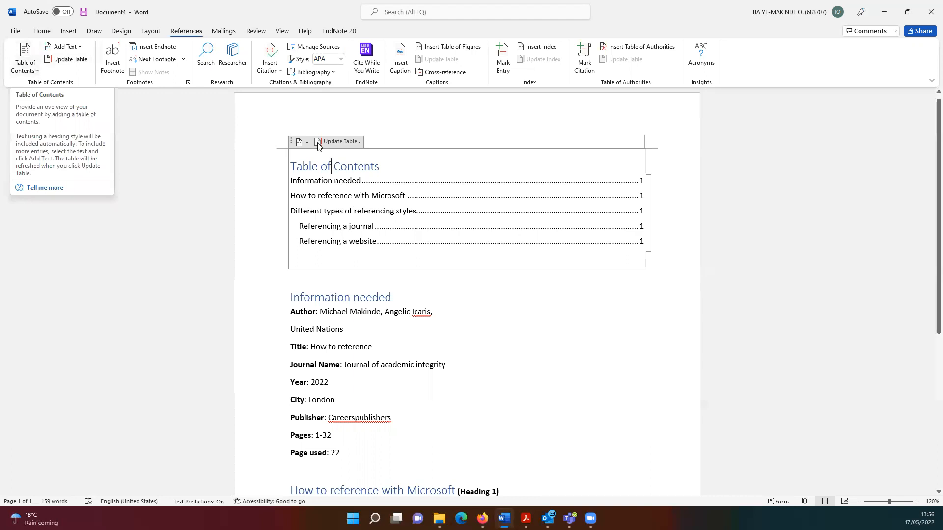
pyautogui.click(342, 143)
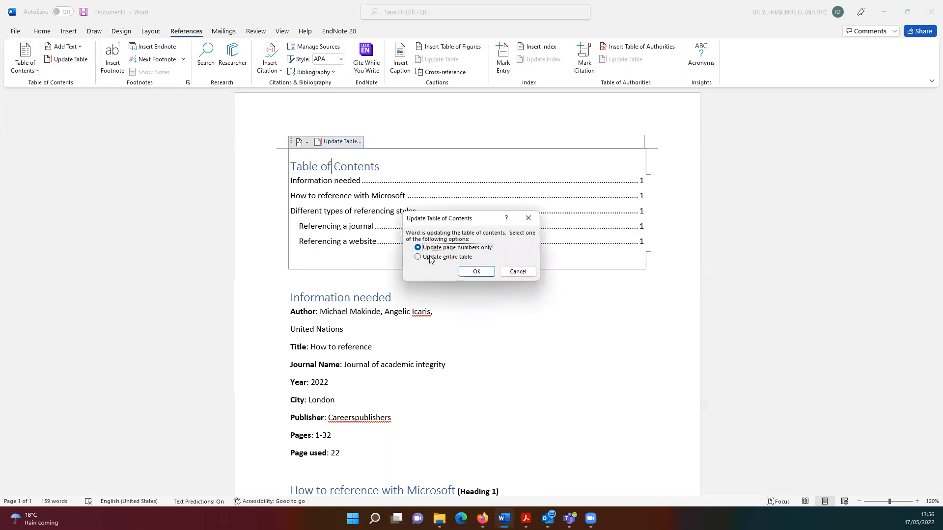
pyautogui.click(439, 257)
pyautogui.click(465, 271)
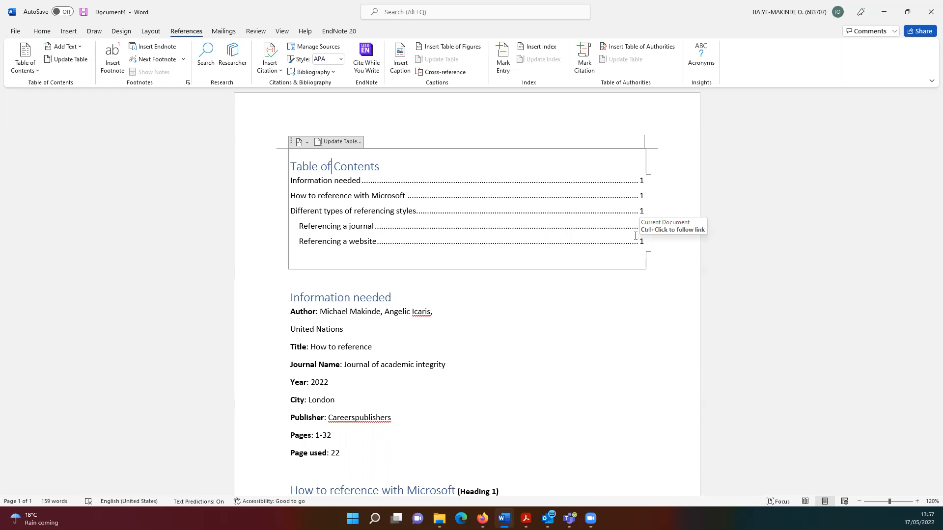
pyautogui.scroll(-5, 532, 320)
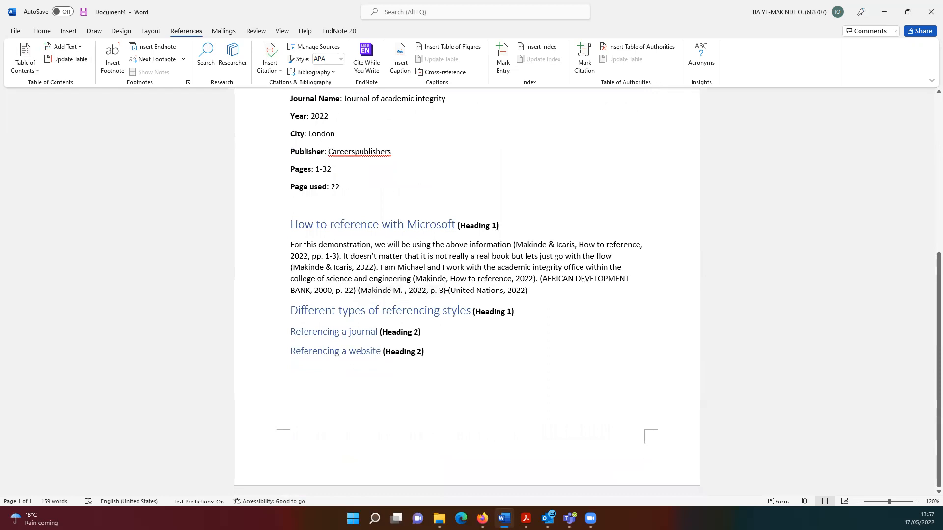
# Below Referencing a website, insert the built-in References bibliography listing all cited sources
pyautogui.click(319, 381)
pyautogui.click(313, 72)
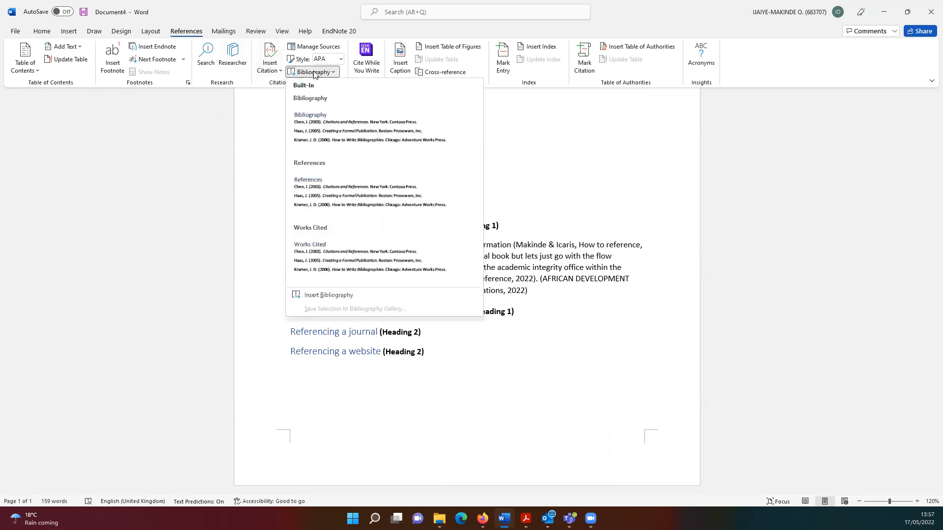
pyautogui.click(304, 186)
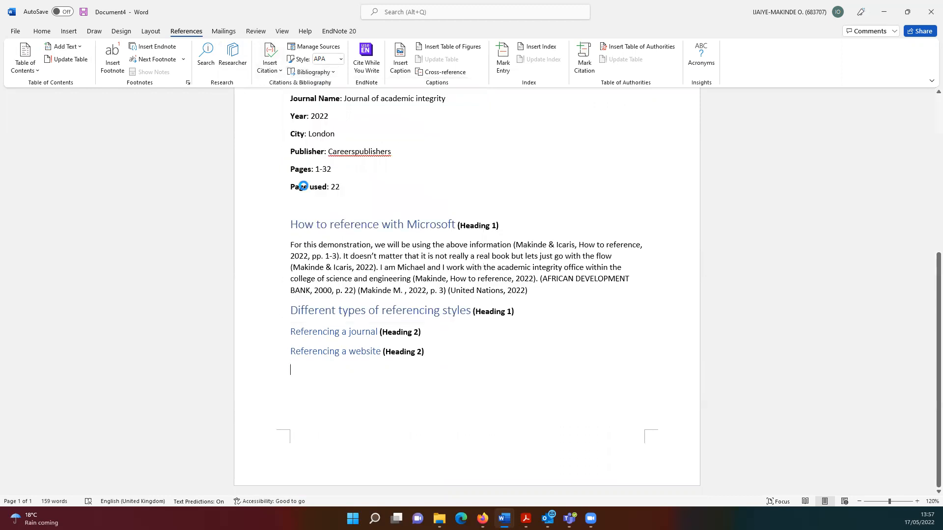
pyautogui.scroll(5, 361, 201)
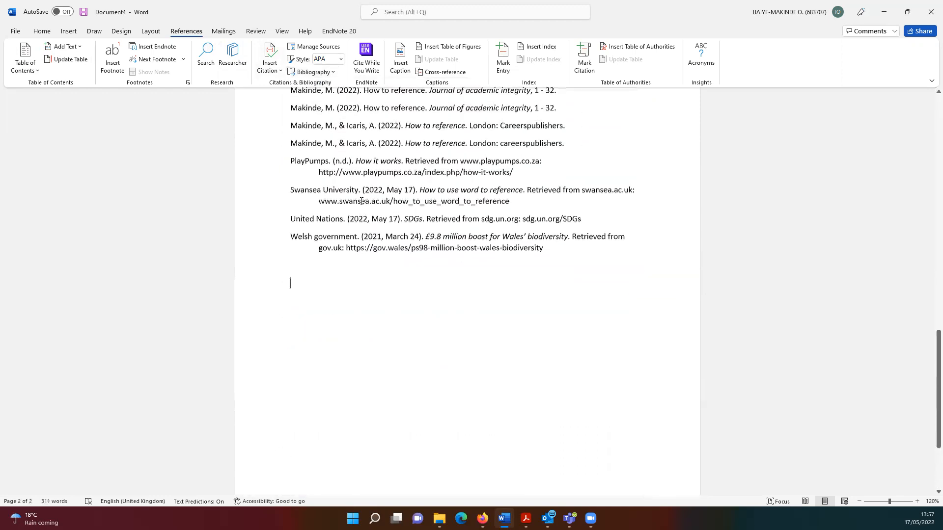
pyautogui.scroll(5, 361, 201)
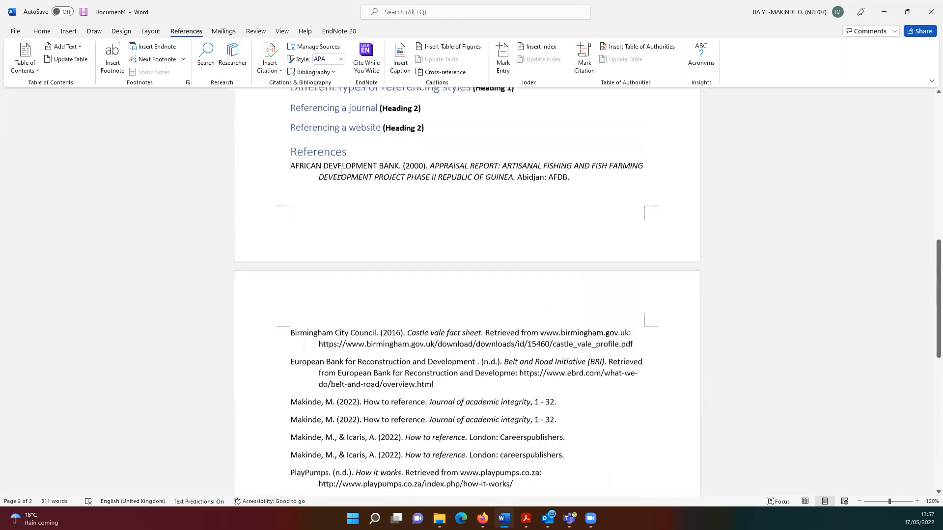
pyautogui.click(327, 349)
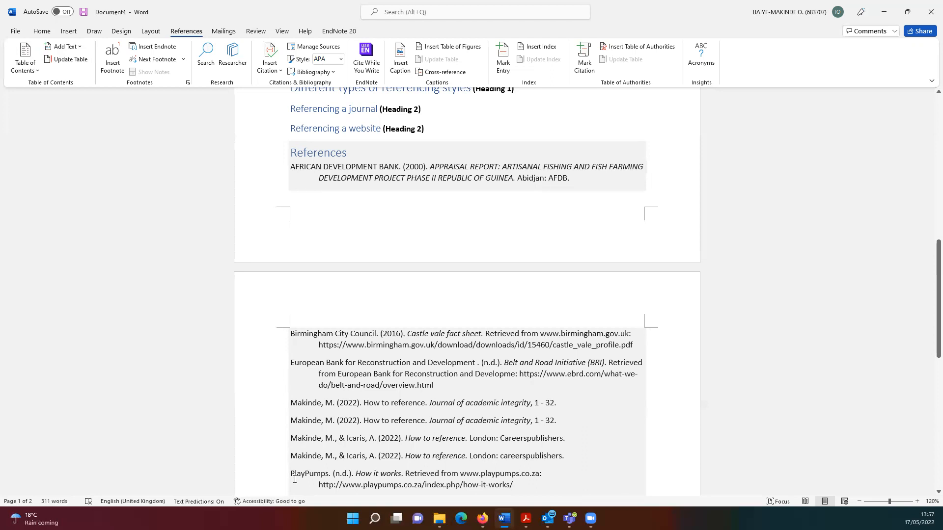
# Update the entire table of contents so it lists References on page 1 after the five headings
pyautogui.scroll(10, 326, 340)
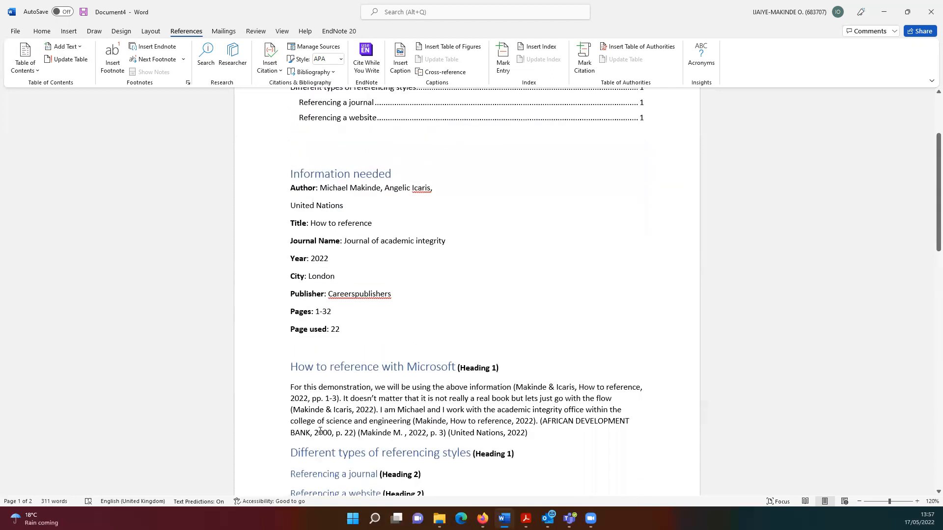
pyautogui.scroll(-3, 319, 430)
pyautogui.scroll(-1, 320, 431)
pyautogui.scroll(5, 319, 422)
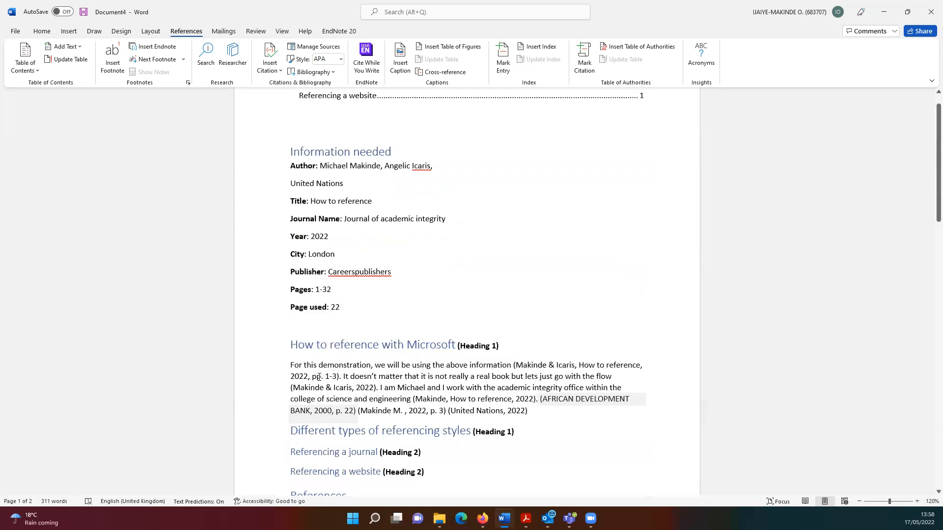
pyautogui.click(333, 170)
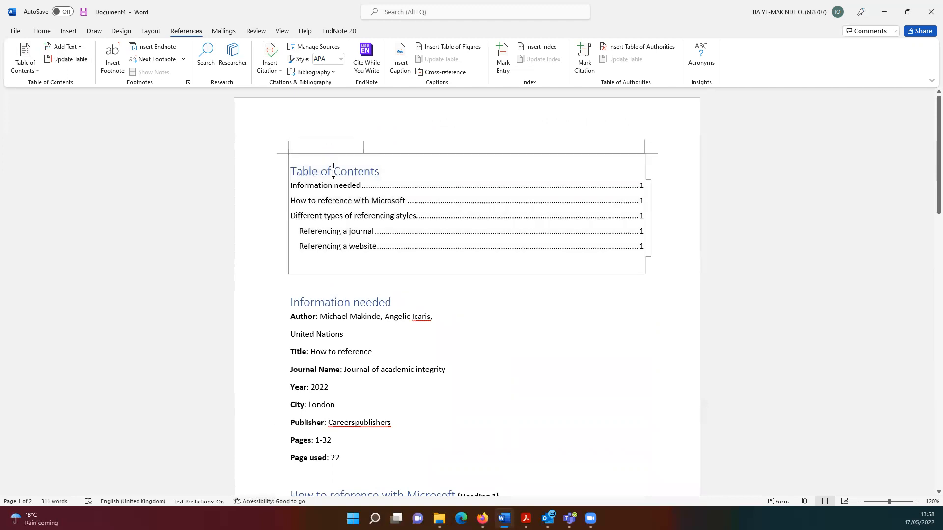
pyautogui.click(336, 147)
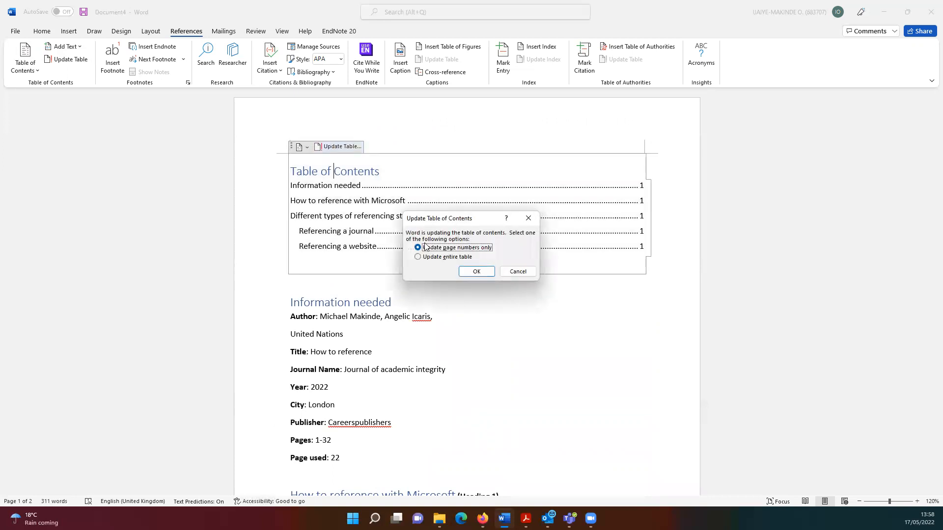
pyautogui.click(418, 257)
pyautogui.click(476, 271)
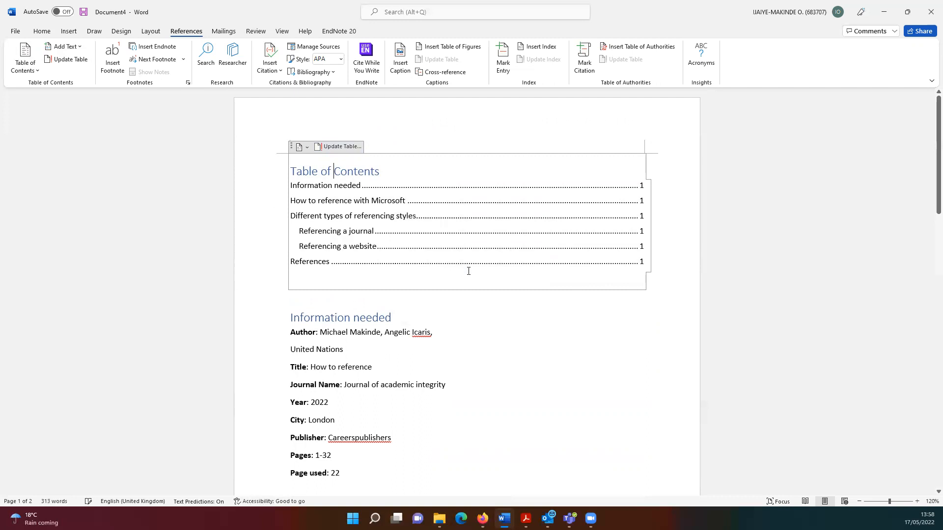